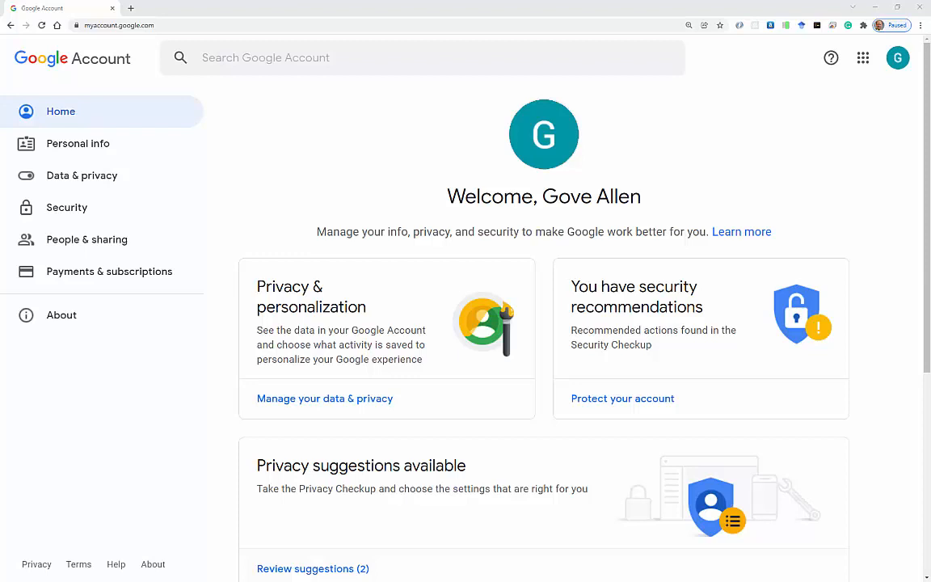
Go to cloud.google.com.
left_click(131, 8)
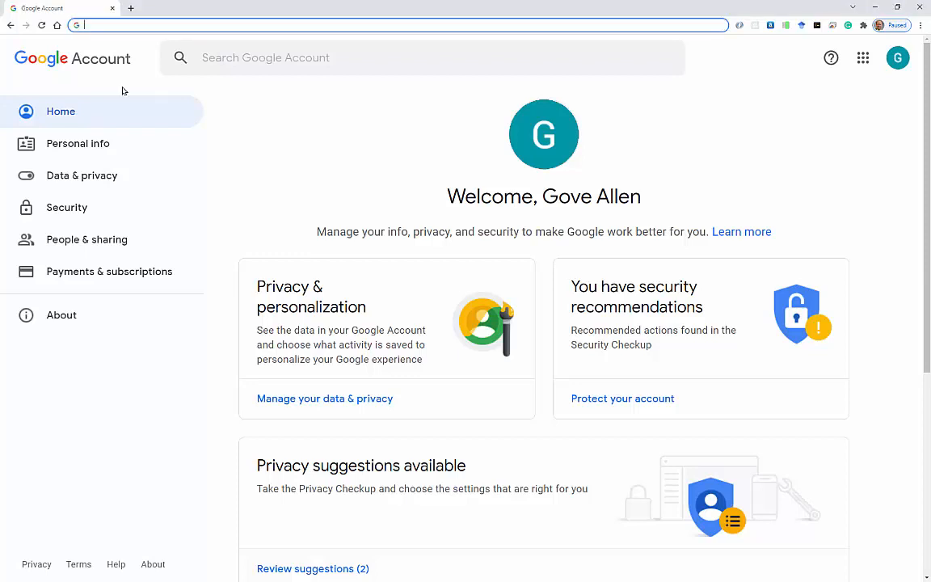
type("cloud.google.")
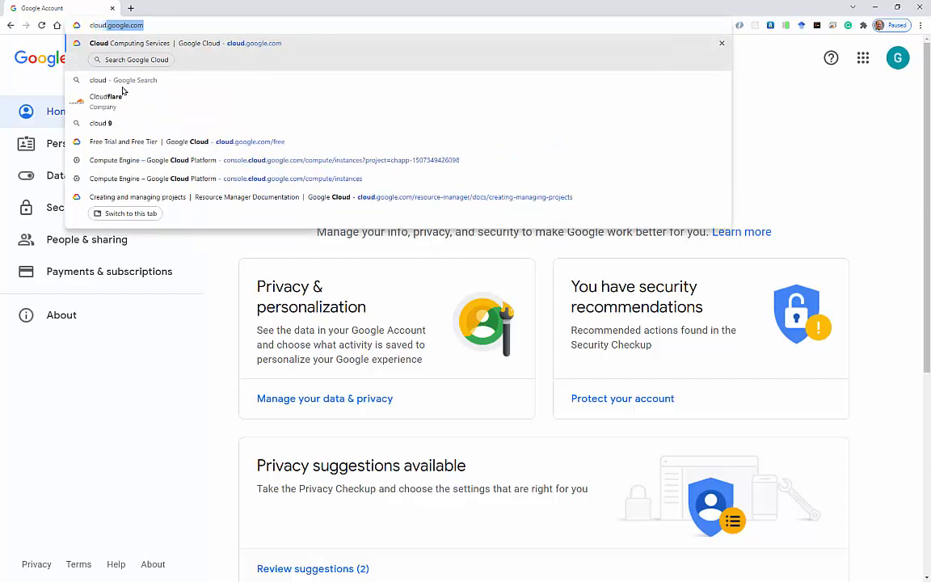
type("com")
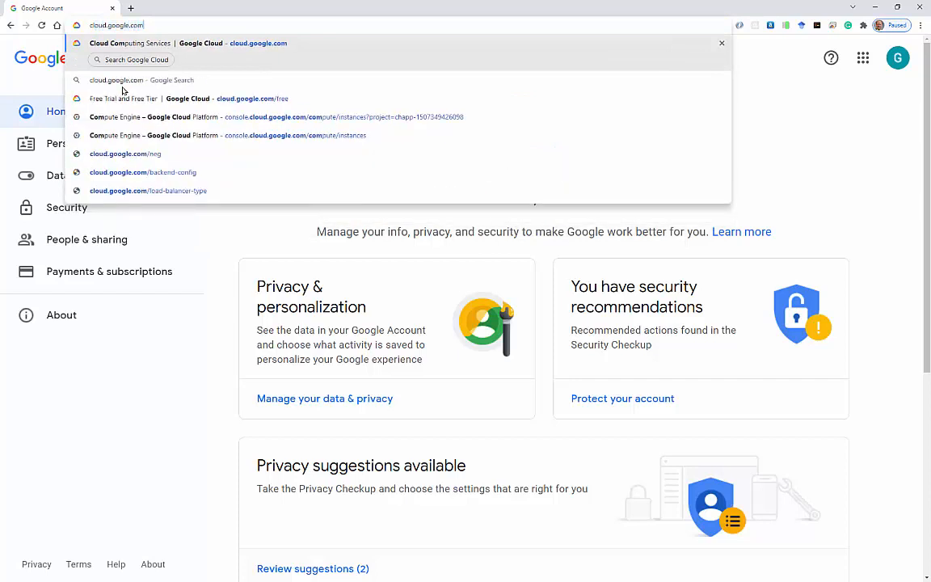
key("Return")
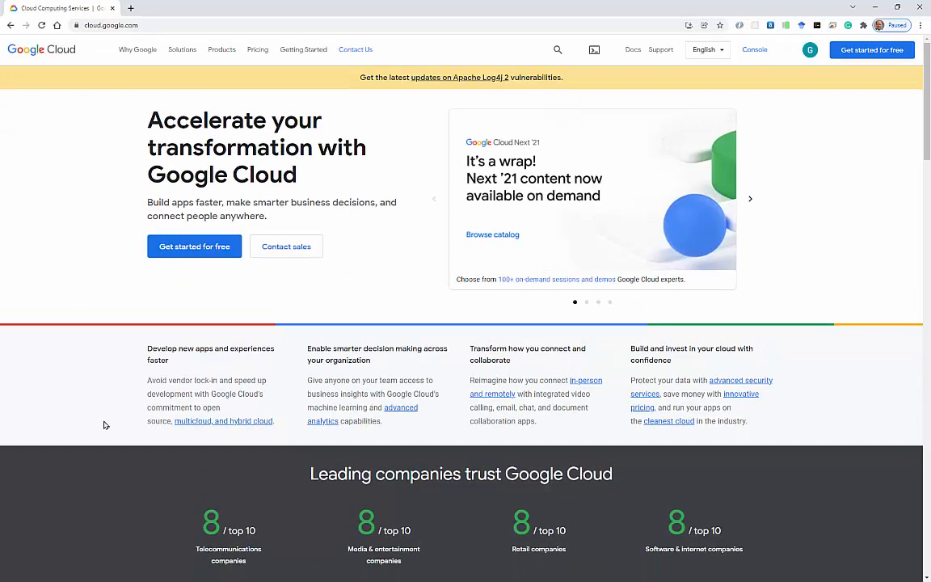
Start the free-trial signup as a Class project / assignment, accept the terms, and continue.
left_click(195, 251)
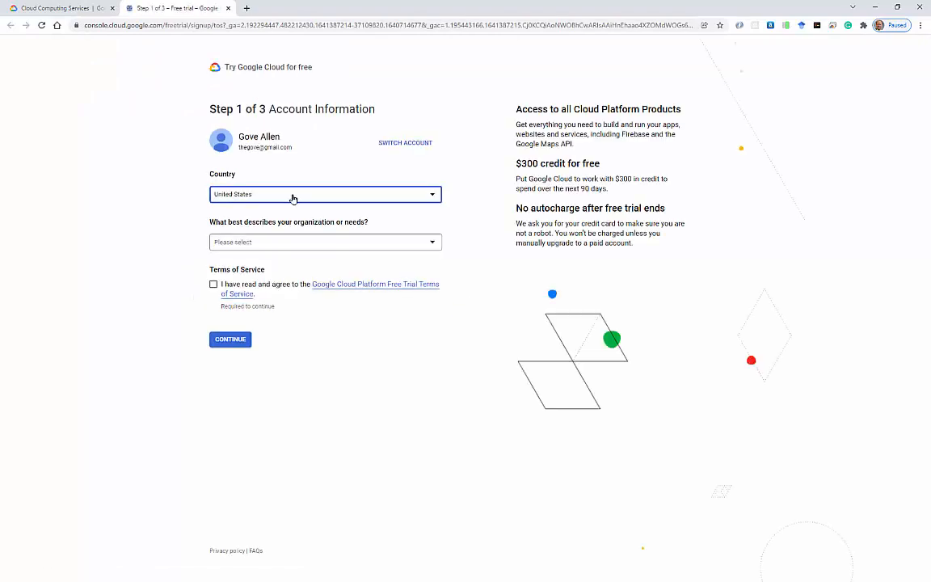
left_click(268, 245)
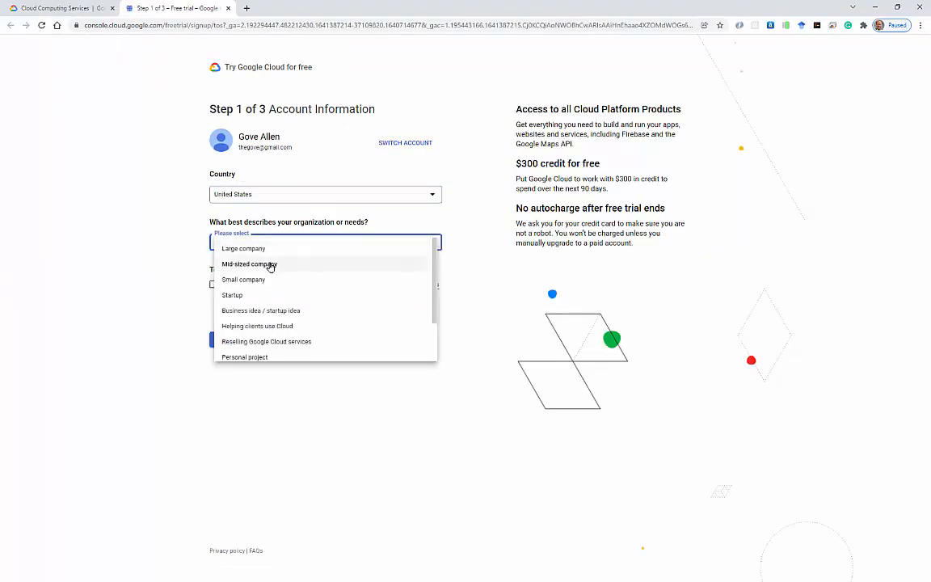
scroll(299, 327, "down", 1)
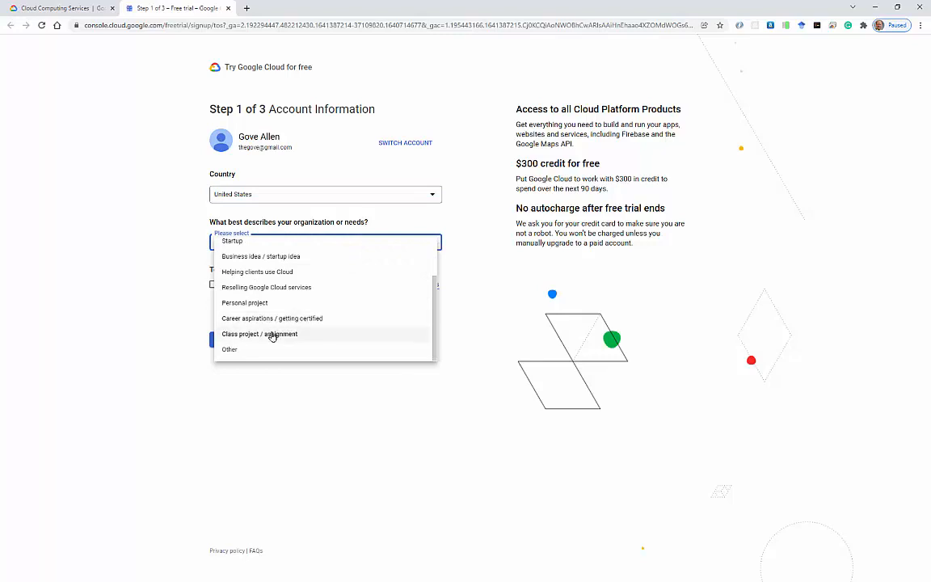
left_click(271, 335)
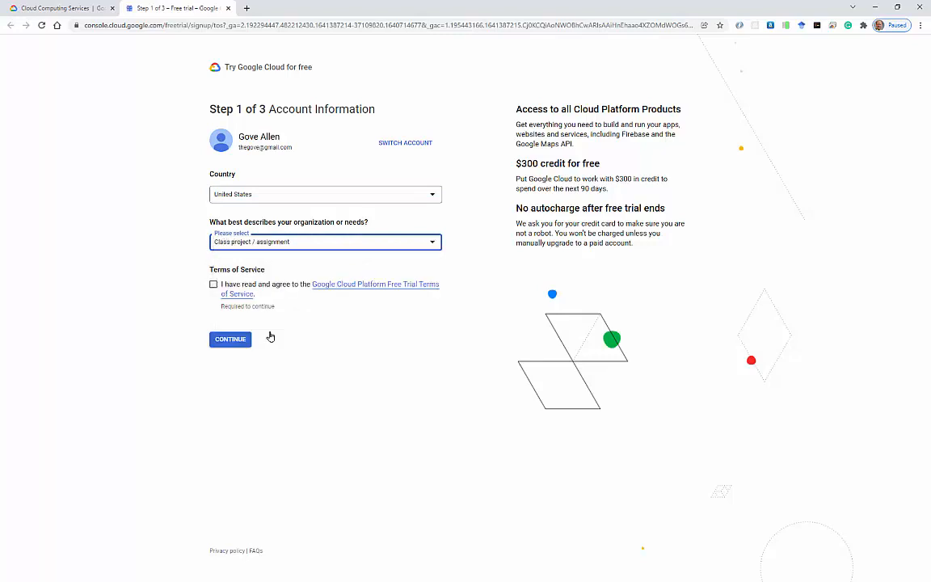
left_click(214, 286)
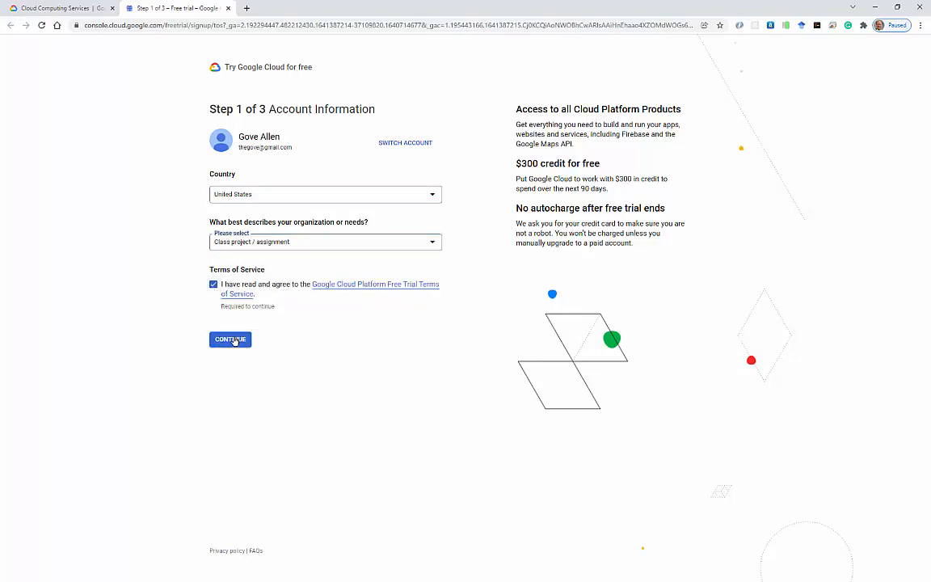
left_click(233, 340)
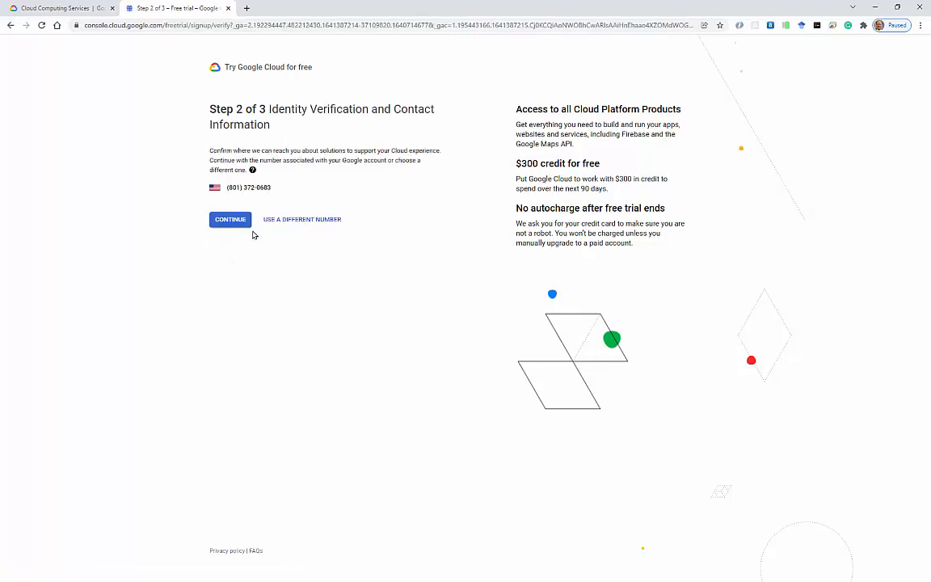
Keep the linked phone number and set the payment account type to Individual.
left_click(229, 219)
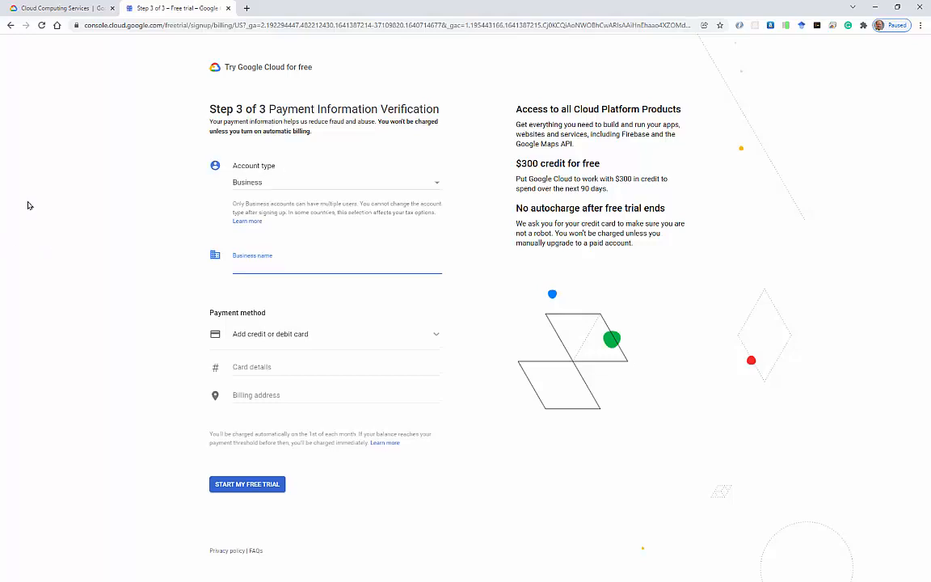
left_click(265, 183)
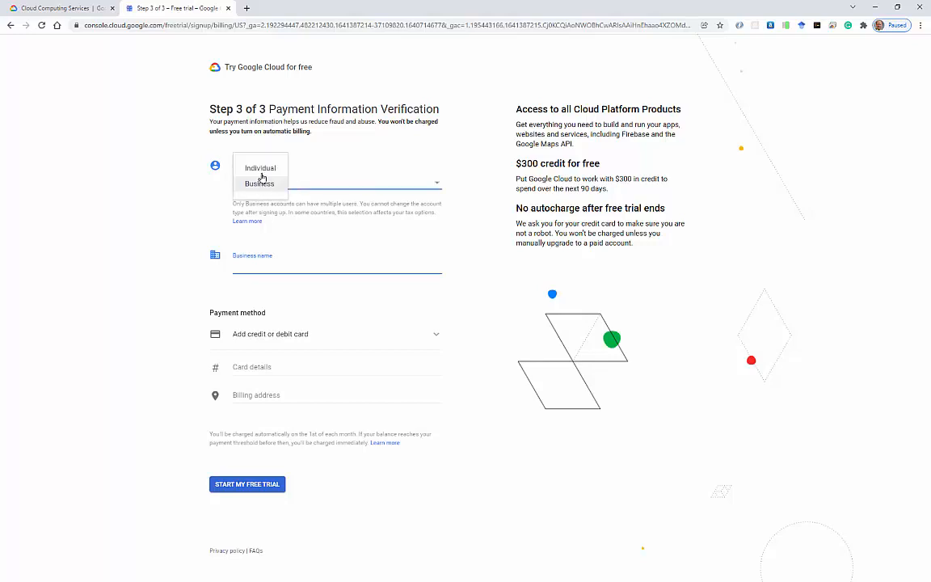
left_click(263, 168)
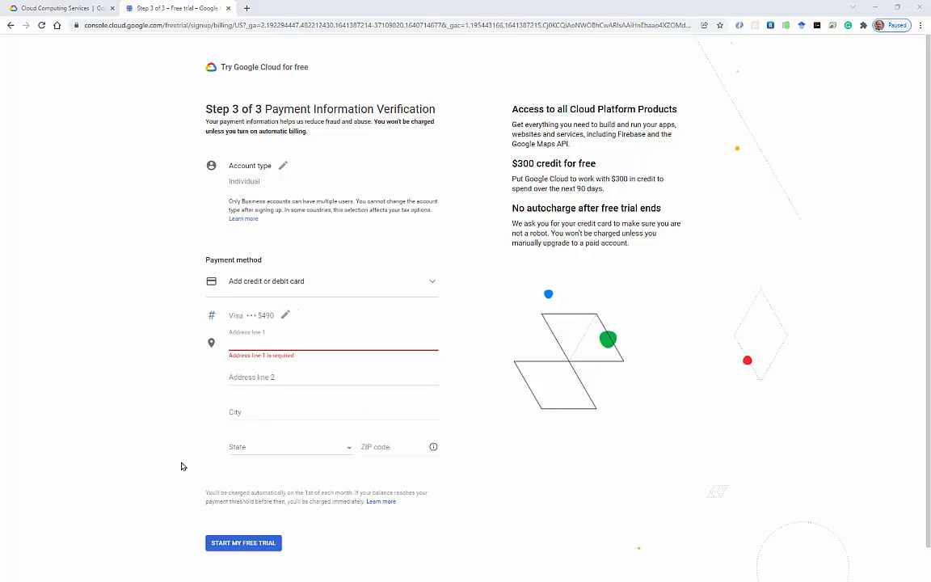
Enter the billing street address, autofill city and state, correct the ZIP code, and start the trial.
left_click(253, 345)
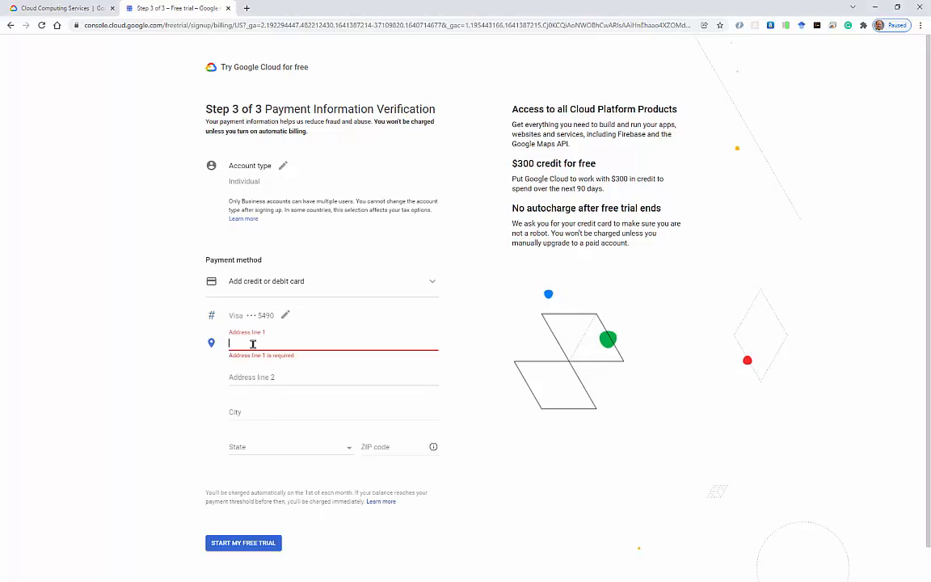
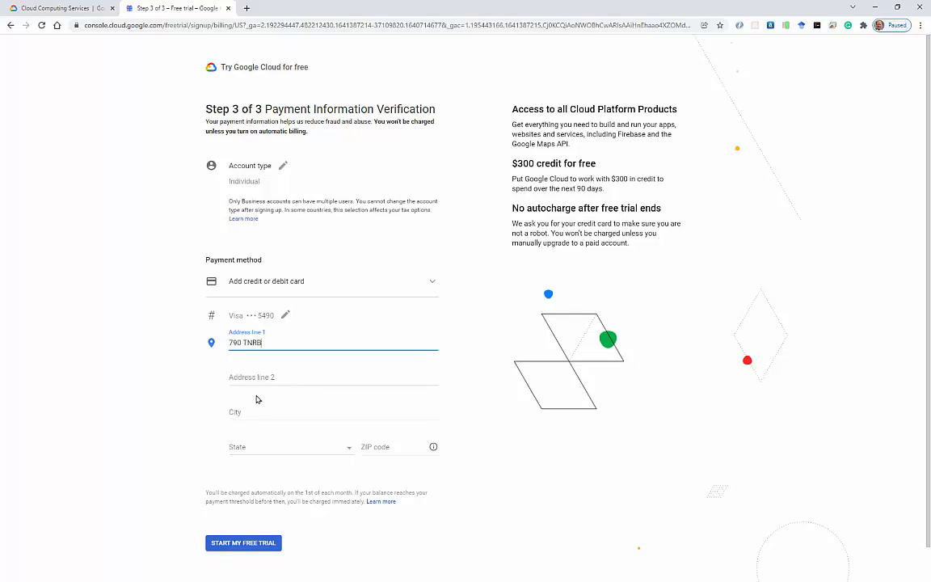
left_click(255, 379)
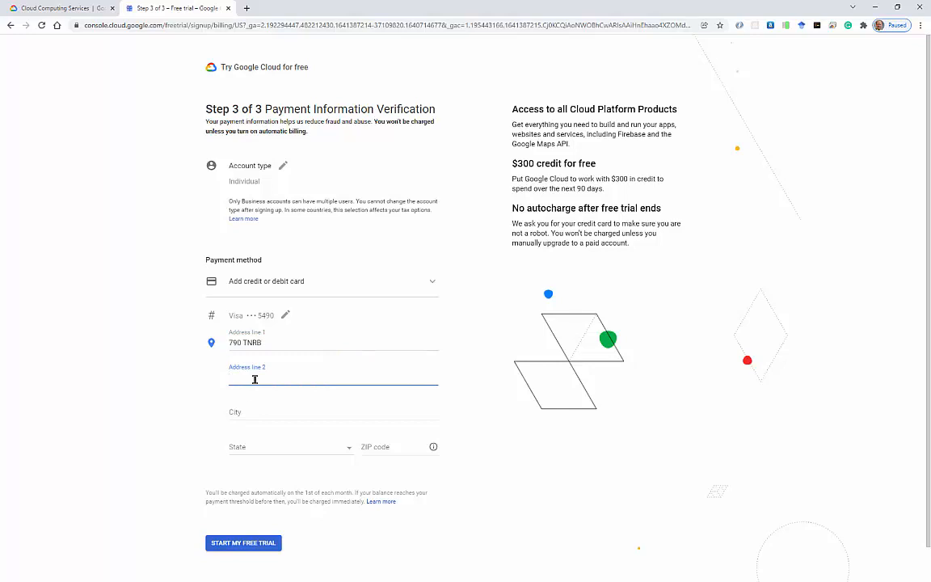
left_click(246, 408)
type("provo")
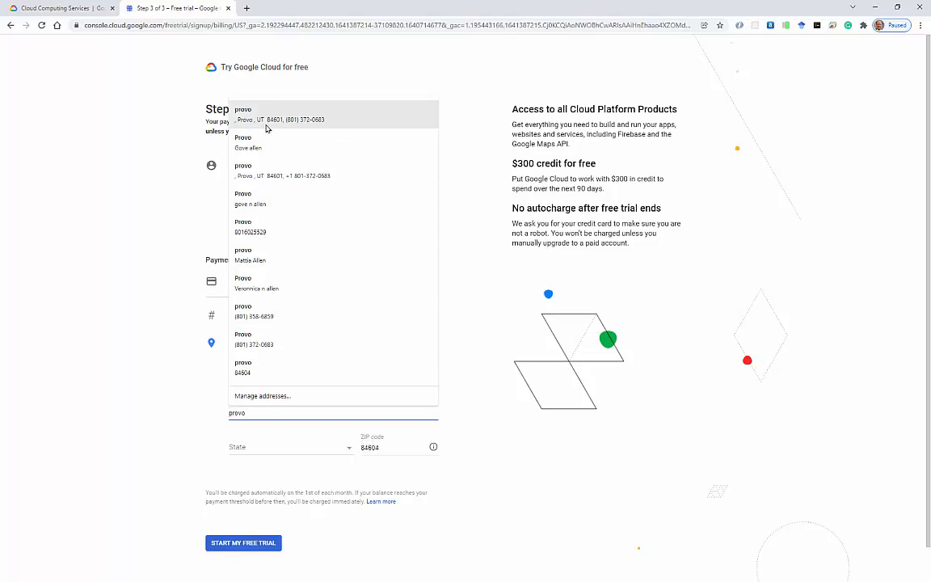
left_click(265, 119)
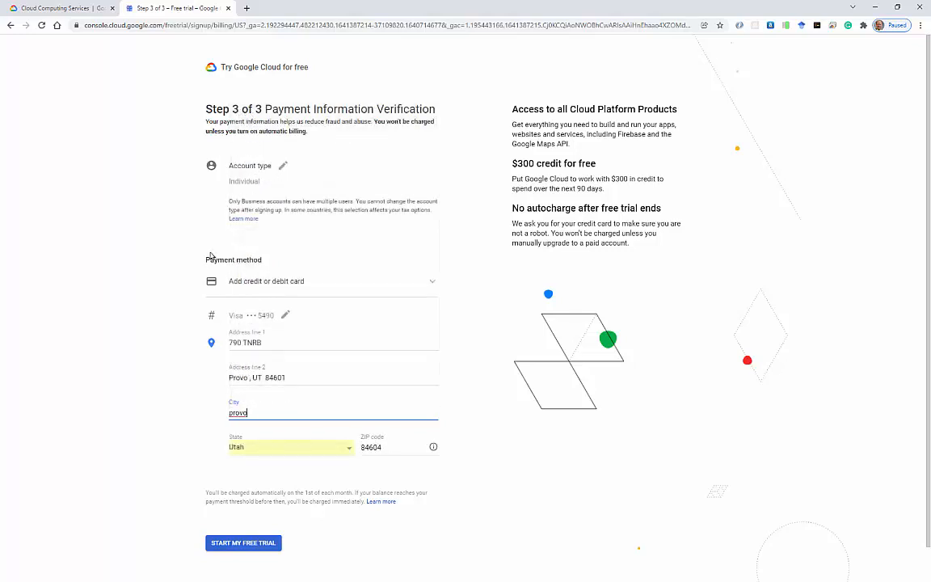
left_click(392, 444)
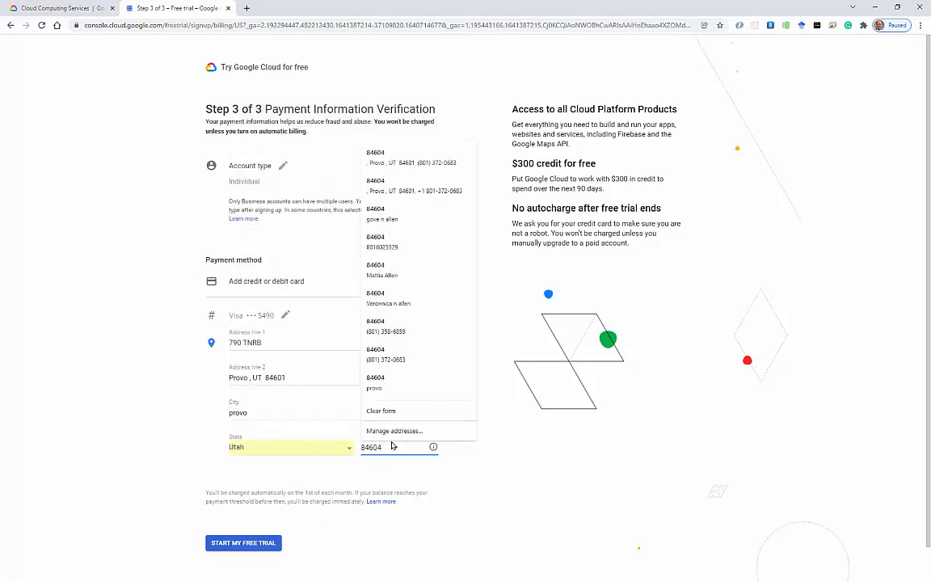
key("BackSpace")
type("2")
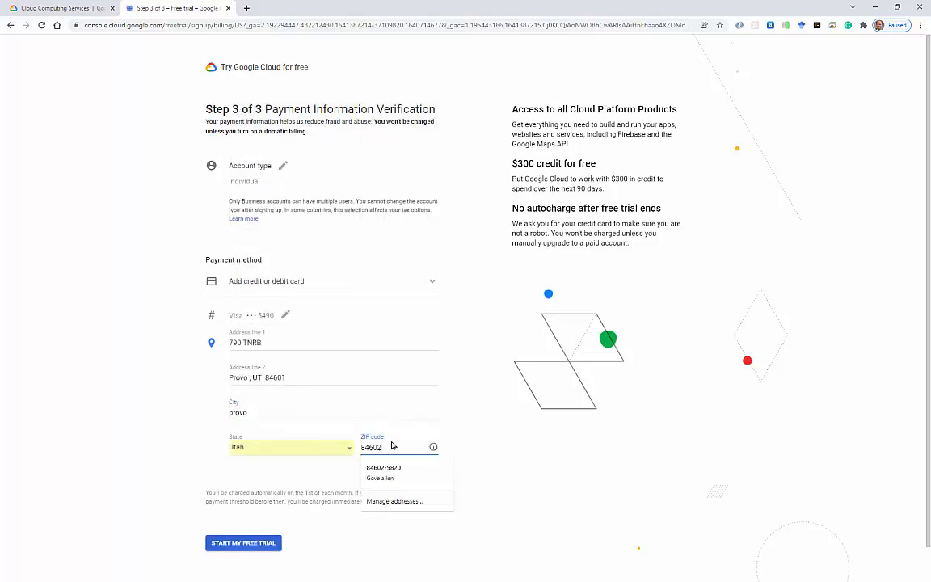
left_click(249, 543)
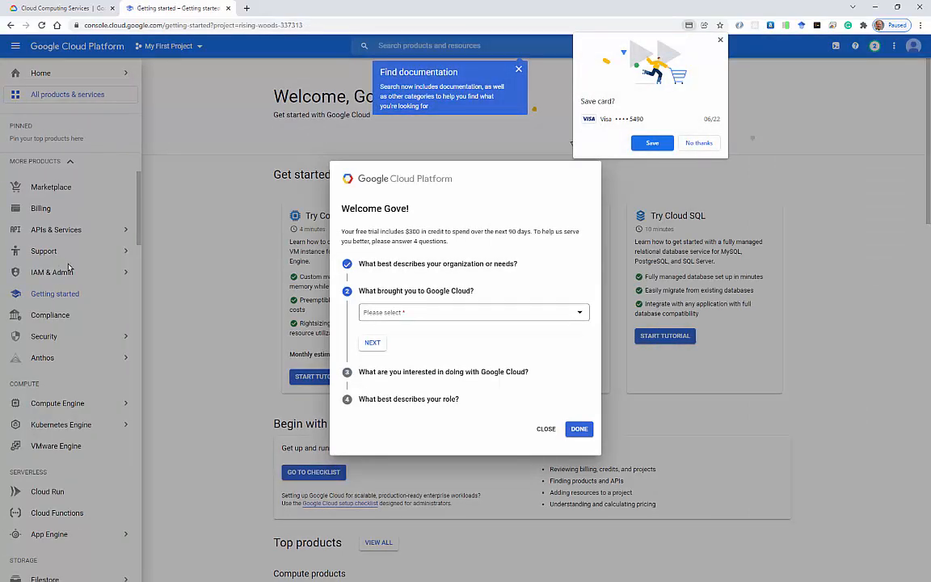
Answer the welcome survey with Learn more / explore, Virtual machines (VMs), and role Academic / Educator.
left_click(444, 315)
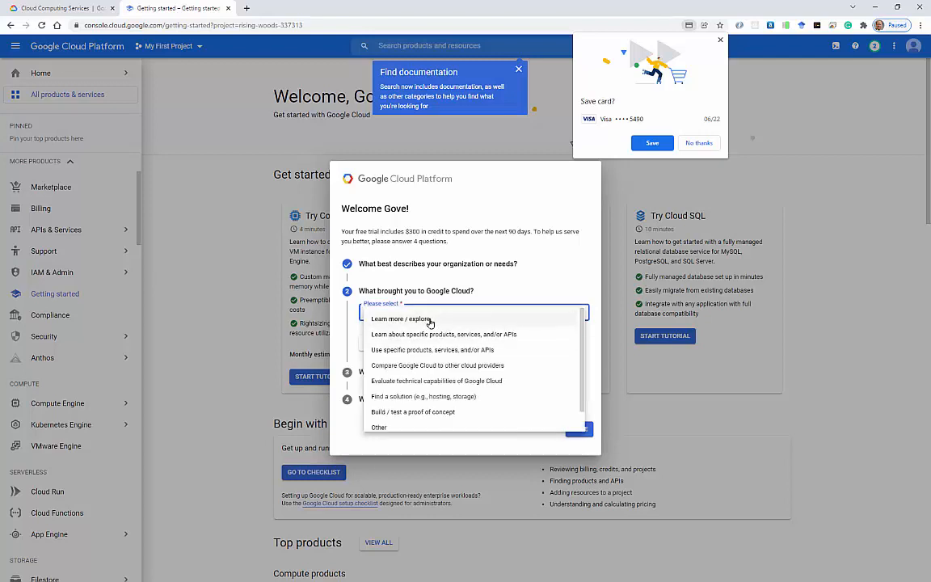
left_click(445, 319)
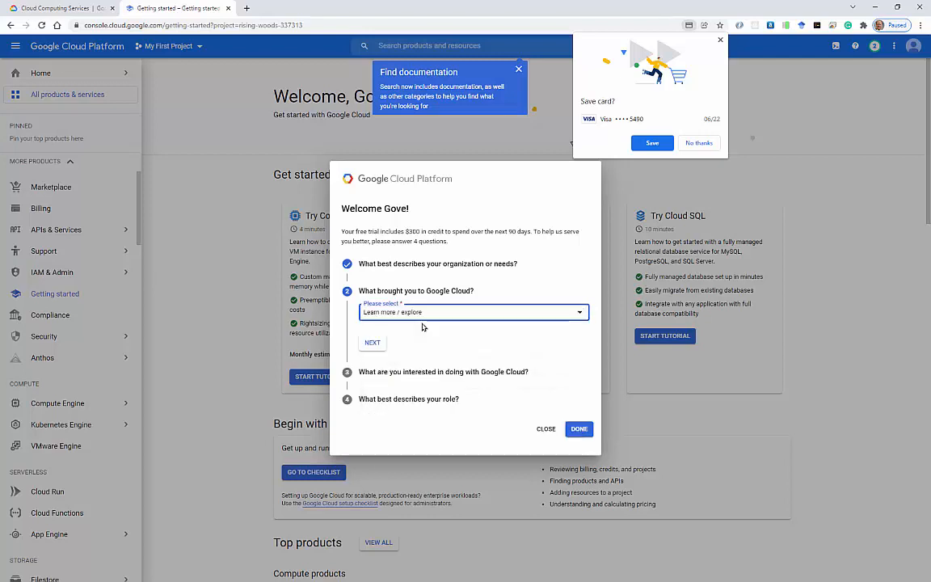
left_click(371, 342)
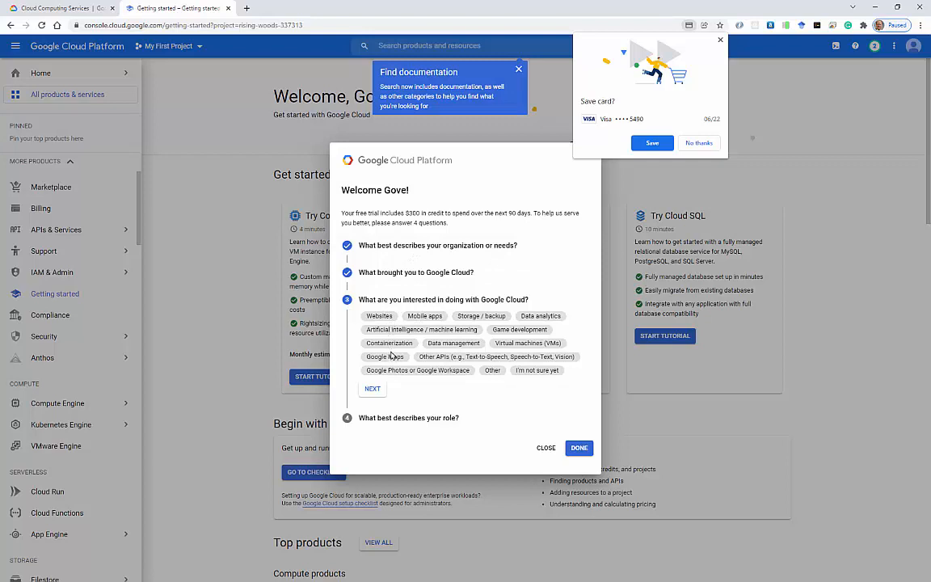
left_click(519, 344)
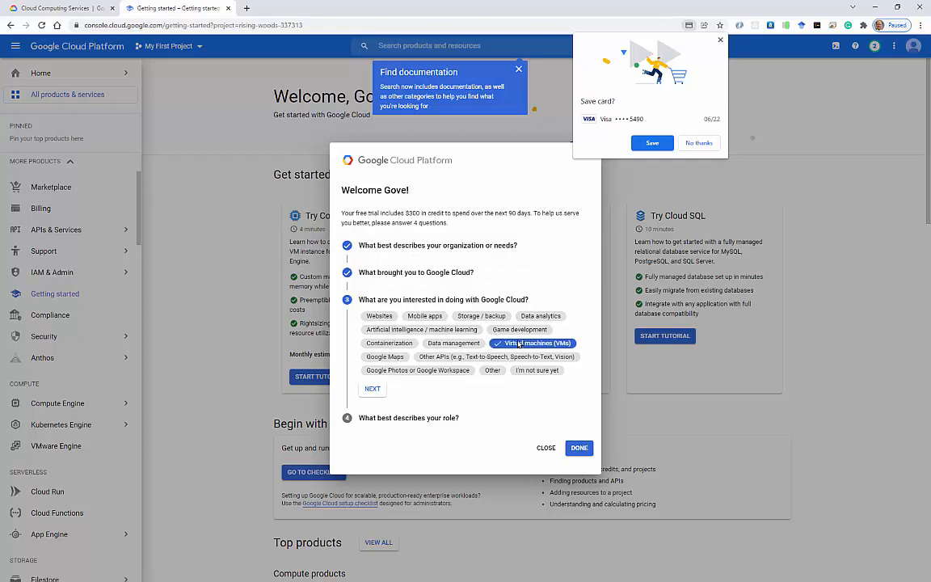
left_click(372, 389)
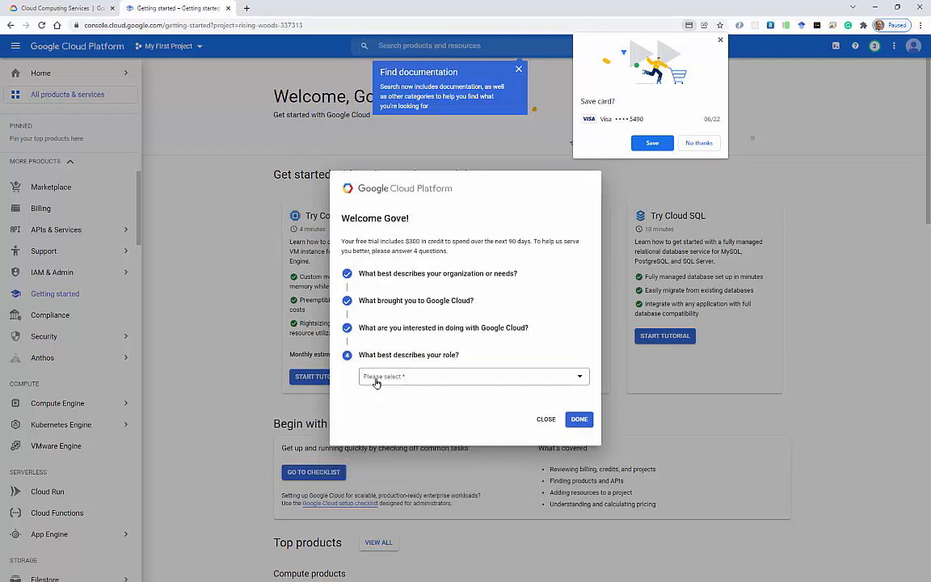
left_click(395, 376)
scroll(439, 420, "down", 1)
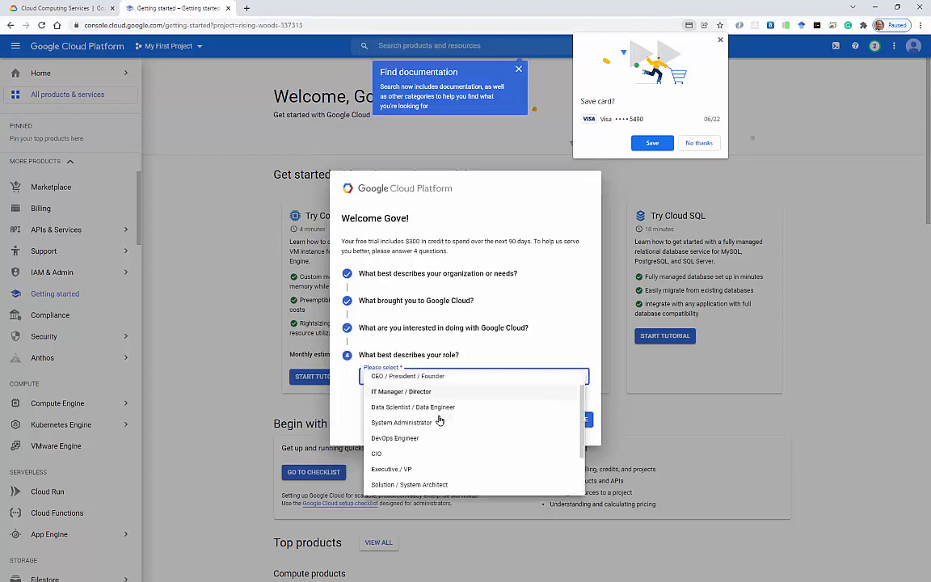
scroll(439, 420, "down", 1)
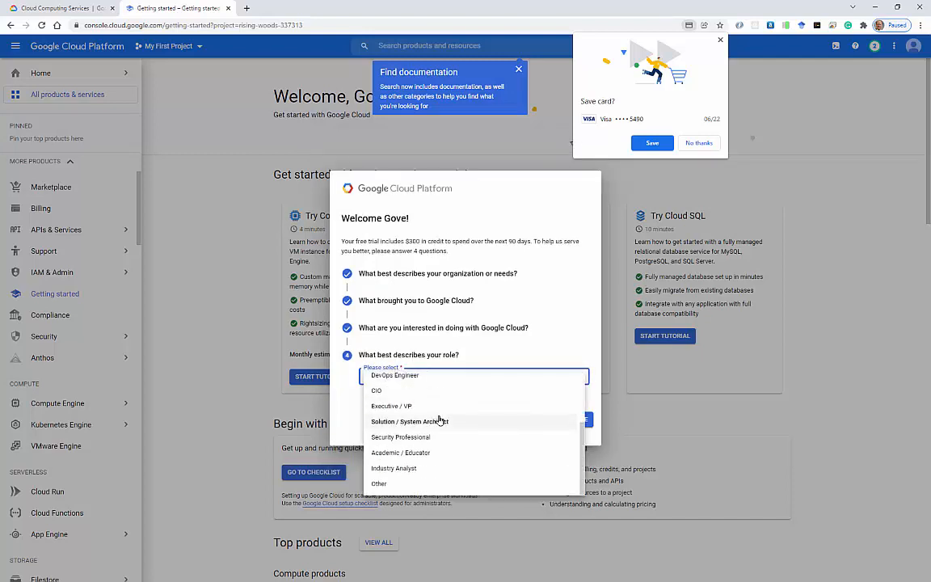
left_click(406, 455)
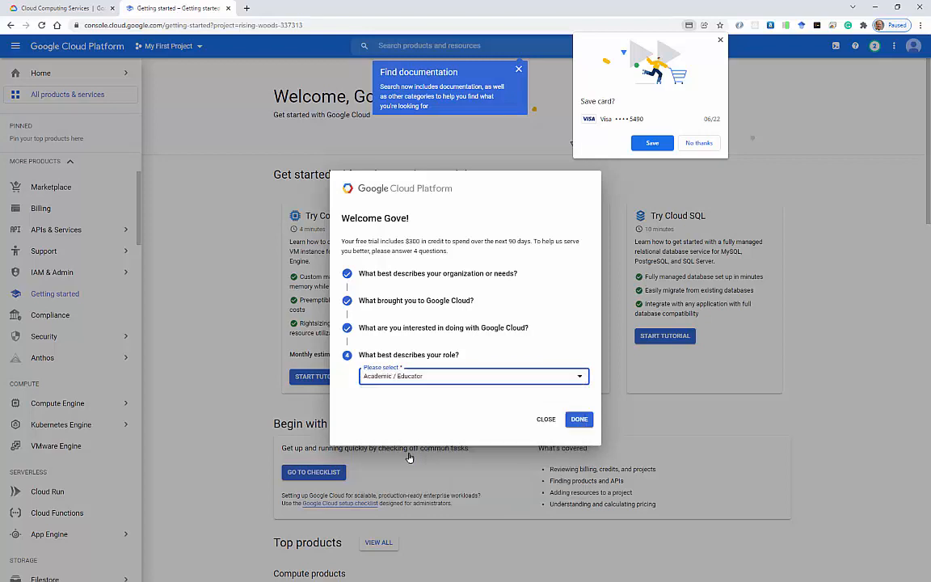
left_click(574, 421)
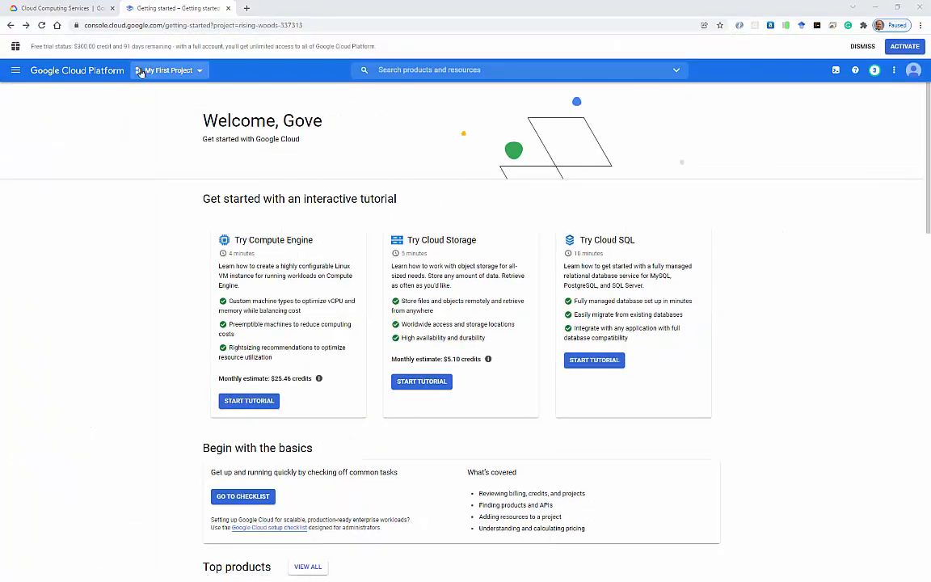
Create a new project named advdb from the project picker.
left_click(184, 72)
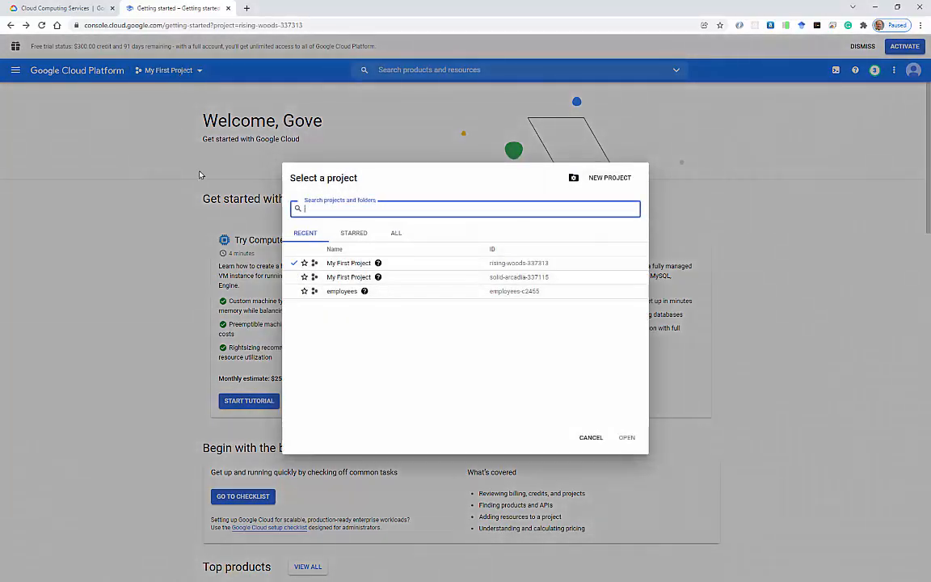
left_click(597, 177)
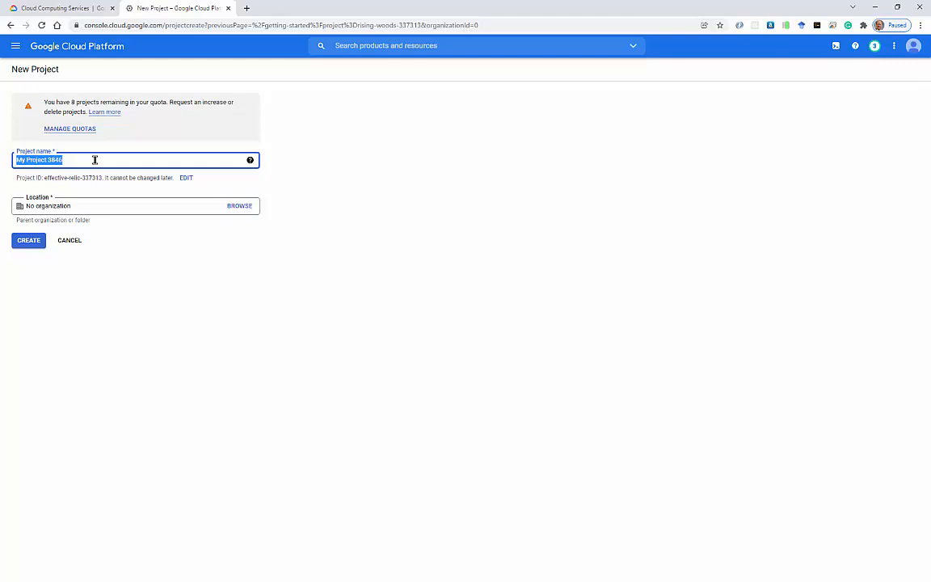
type("advdb")
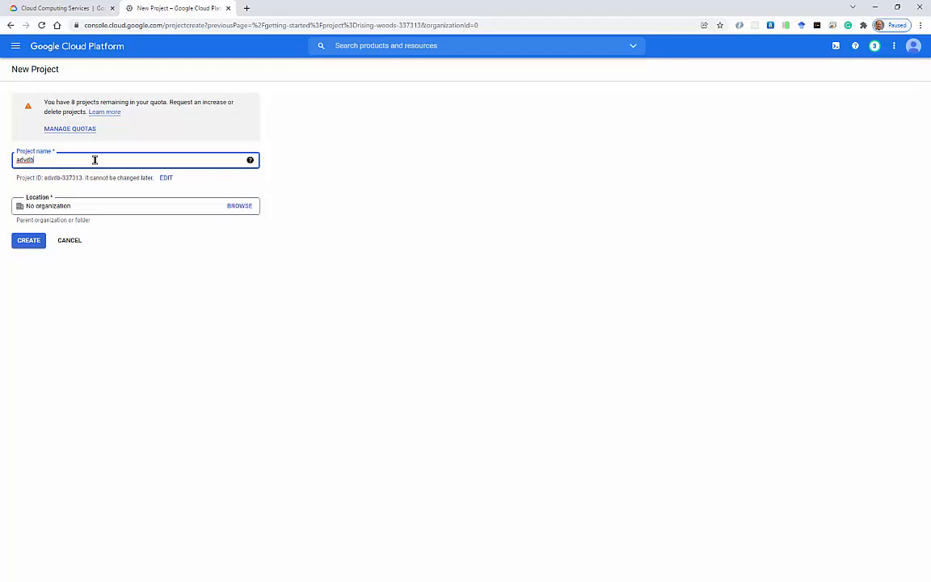
left_click(35, 240)
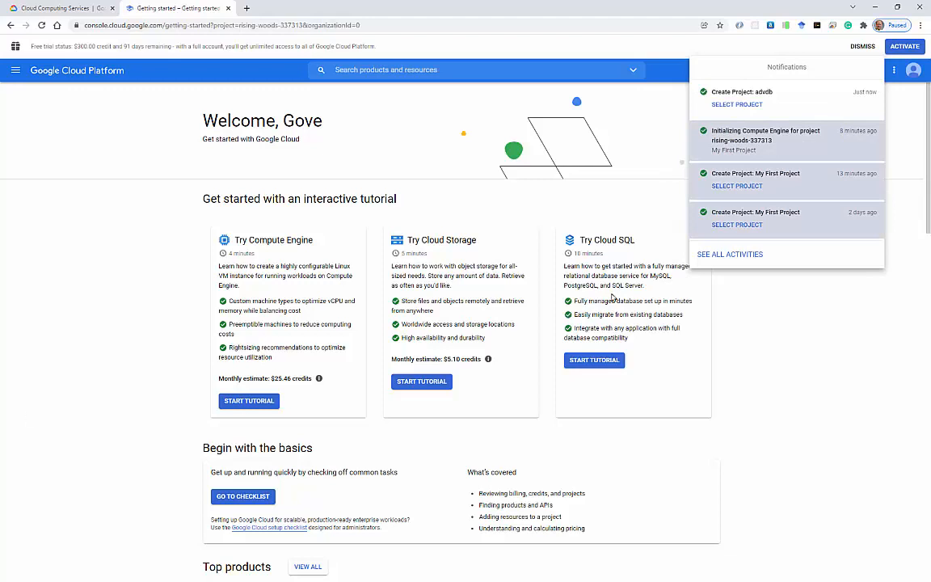
Select the advdb project from its notification and scroll down to the Compute products.
left_click(733, 108)
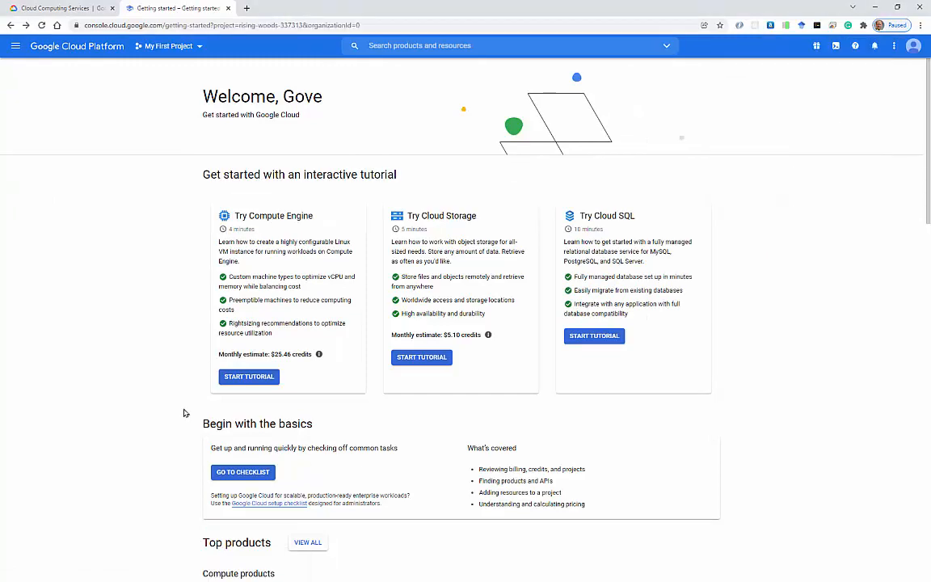
scroll(253, 418, "down", 3)
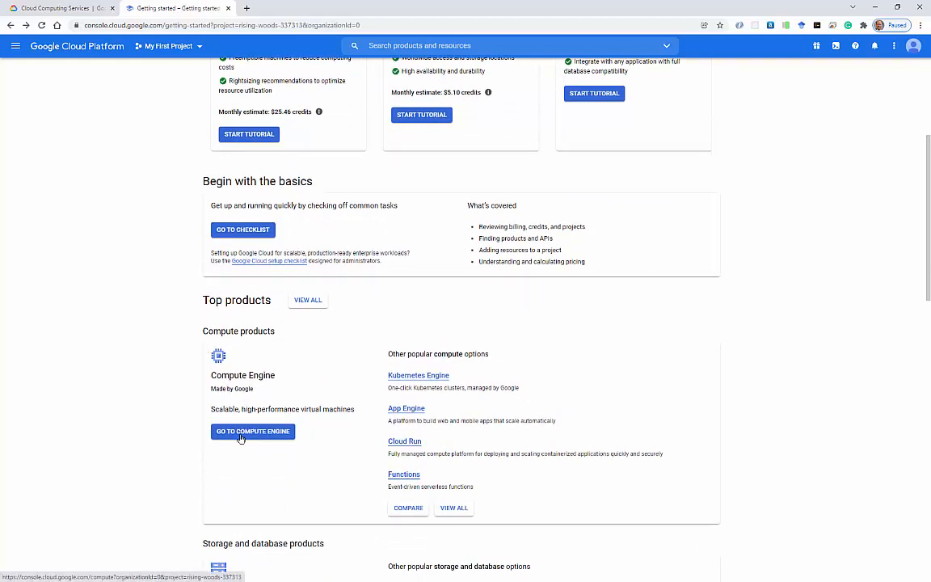
Open Compute Engine, switch to the advdb project, and enable the Compute Engine API.
left_click(240, 434)
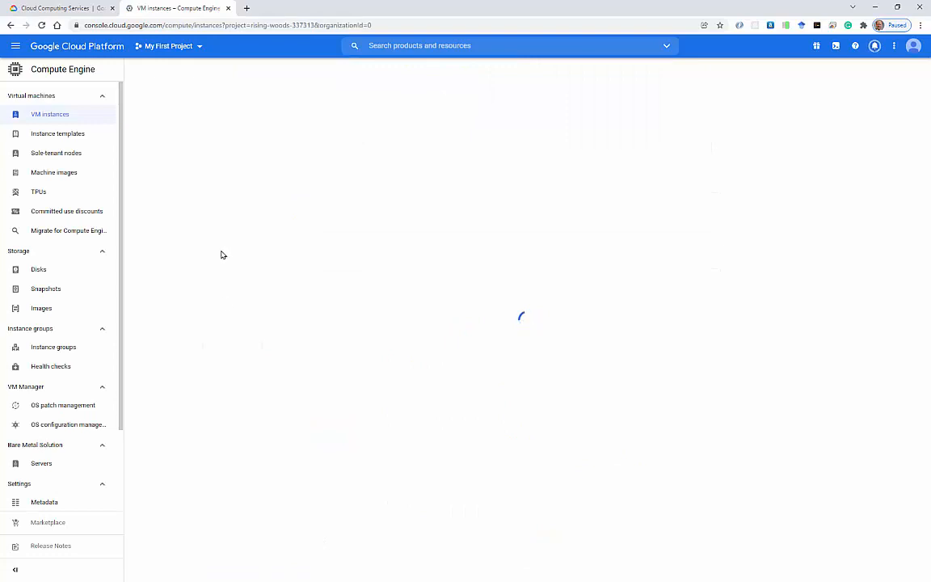
left_click(184, 51)
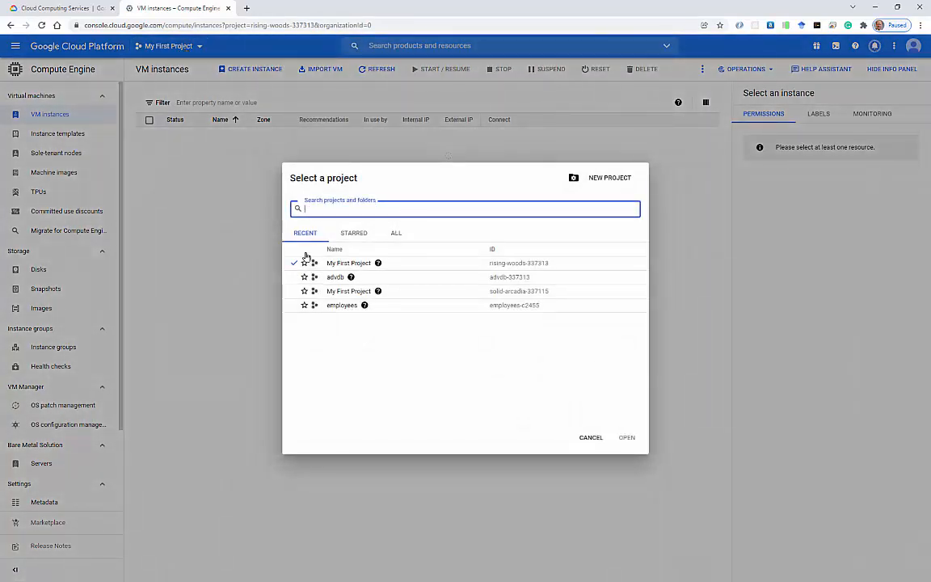
left_click(339, 278)
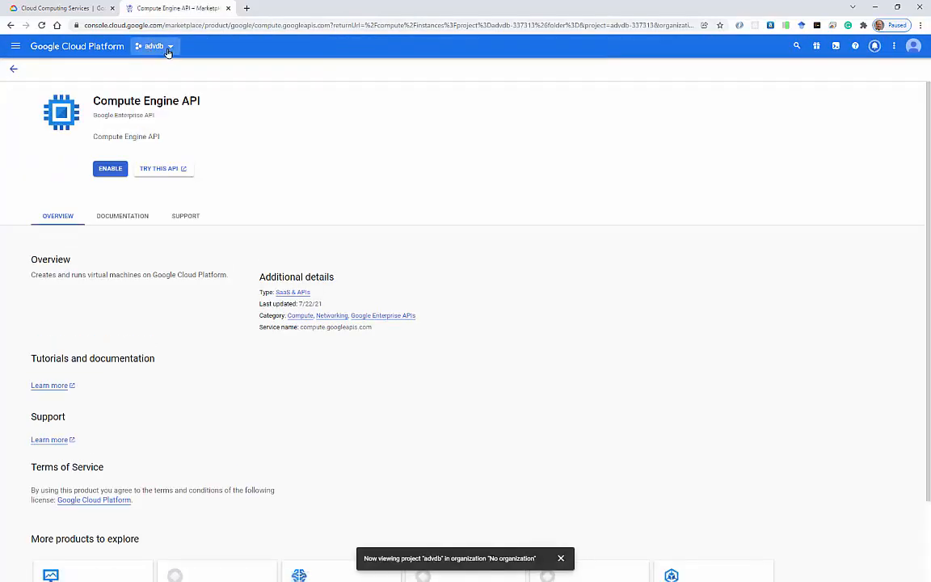
left_click(107, 170)
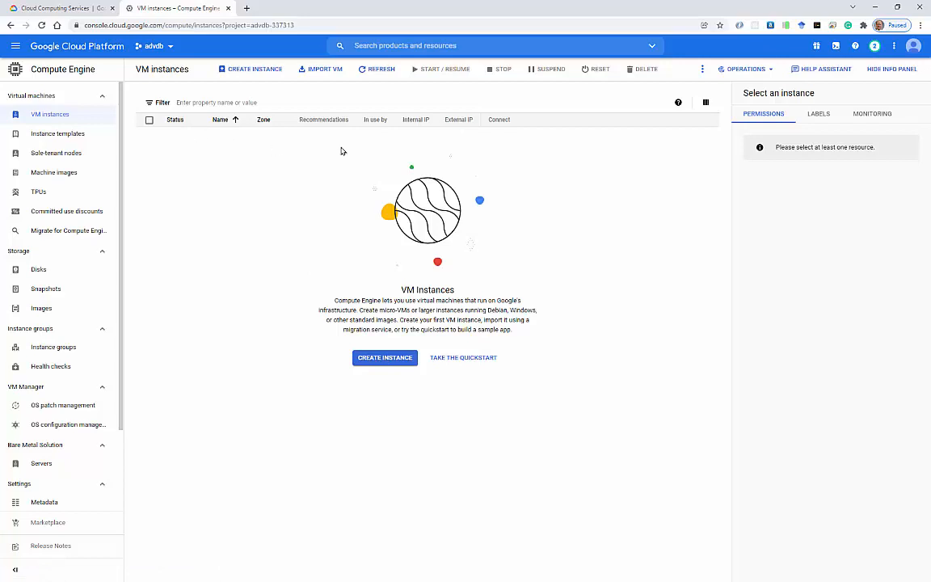
Start a new VM instance, name it, and set region us-west1 (Oregon) with zone us-west1-b.
left_click(386, 359)
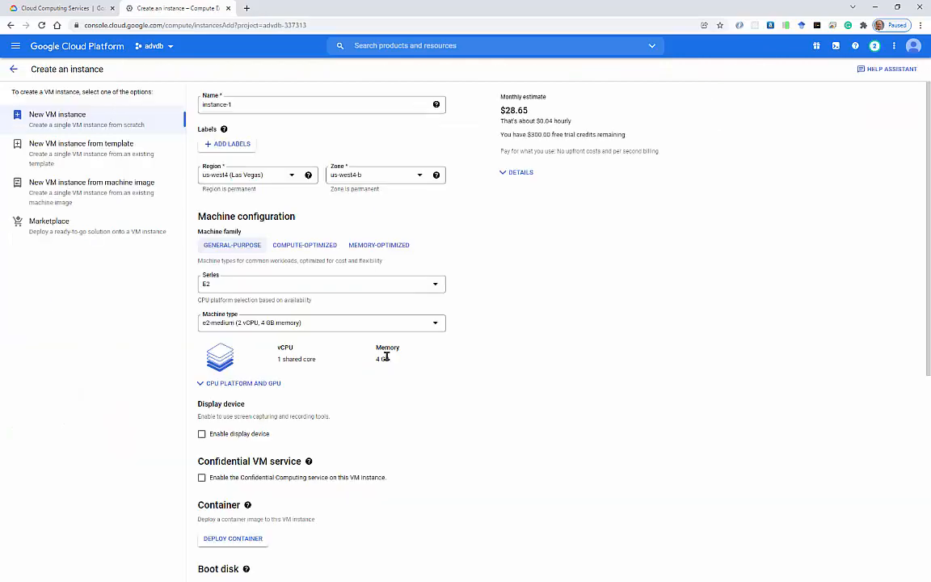
left_click(254, 105)
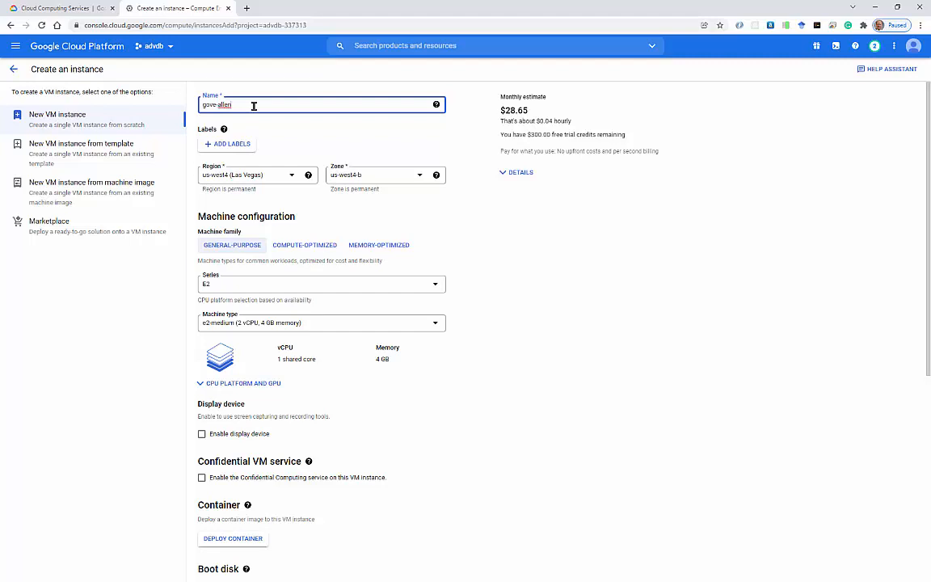
left_click(204, 183)
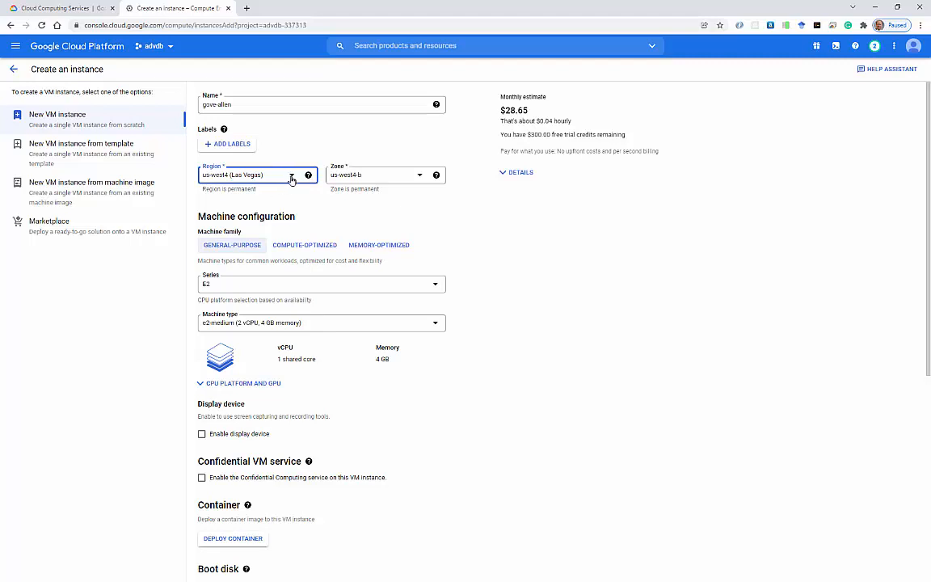
left_click(265, 168)
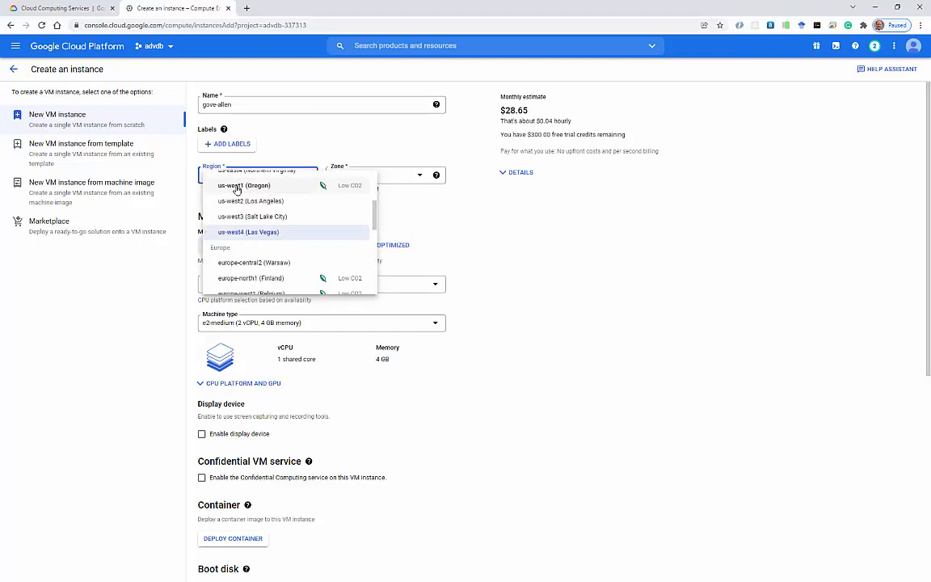
left_click(256, 187)
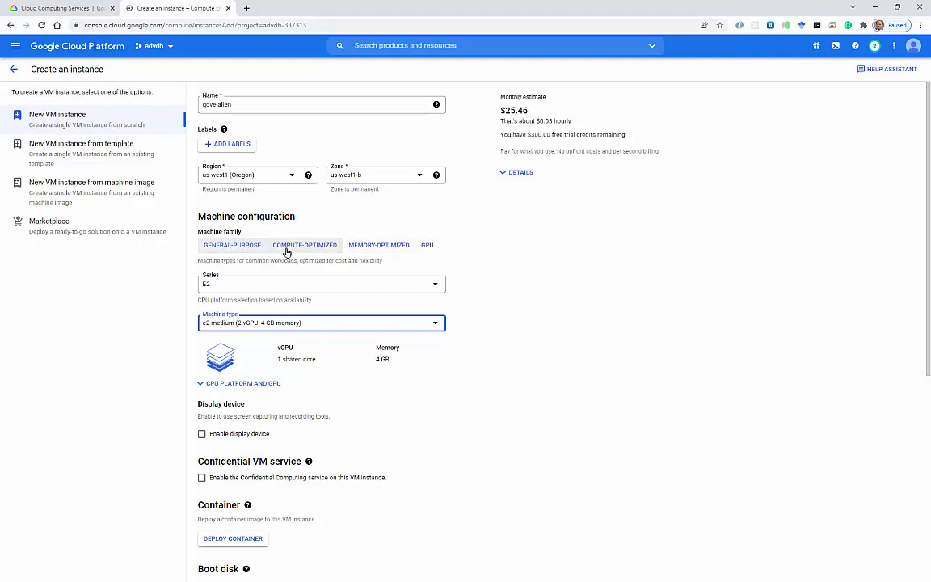
Use E2 series with e2-micro (2 vCPU, 1 GB memory) and enable a display device.
left_click(232, 288)
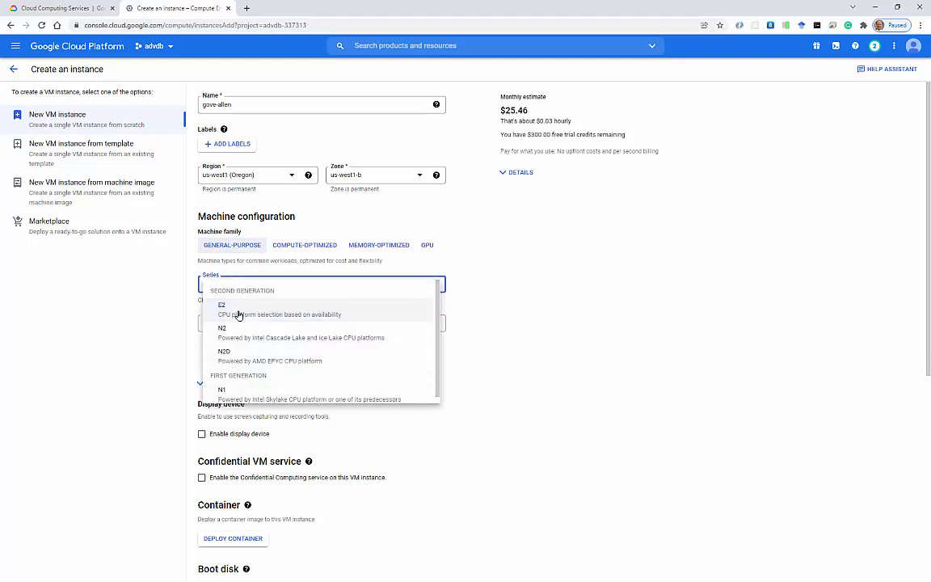
left_click(238, 311)
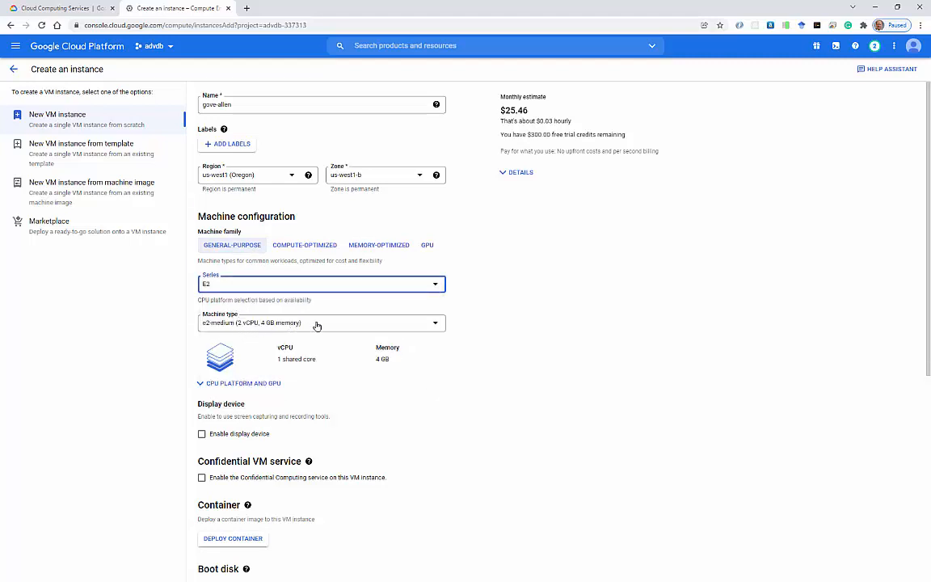
left_click(316, 326)
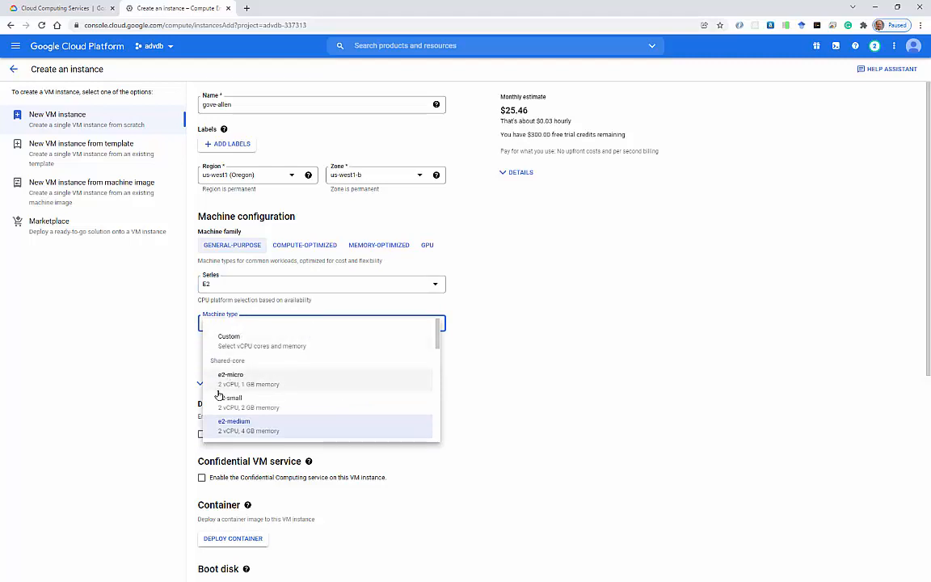
left_click(233, 385)
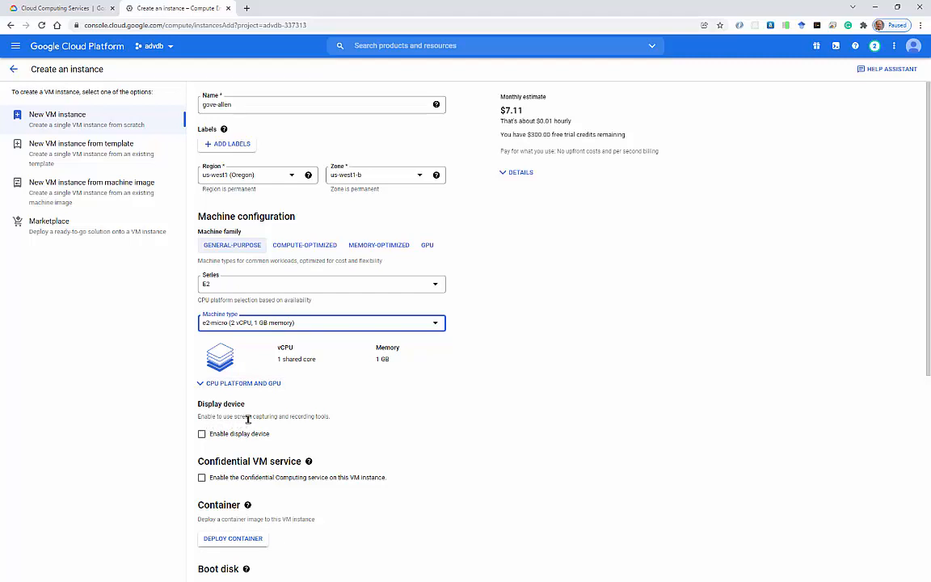
left_click(202, 433)
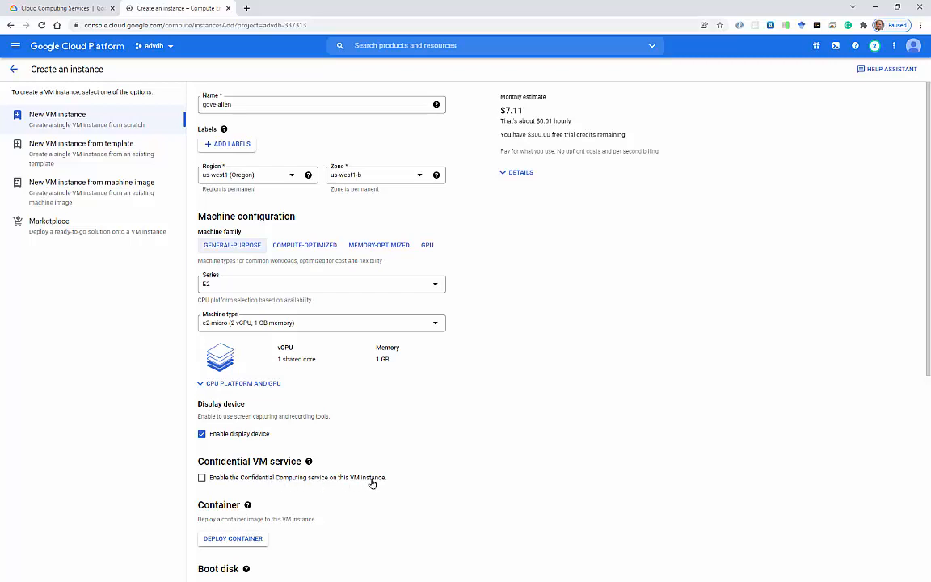
scroll(260, 476, "down", 3)
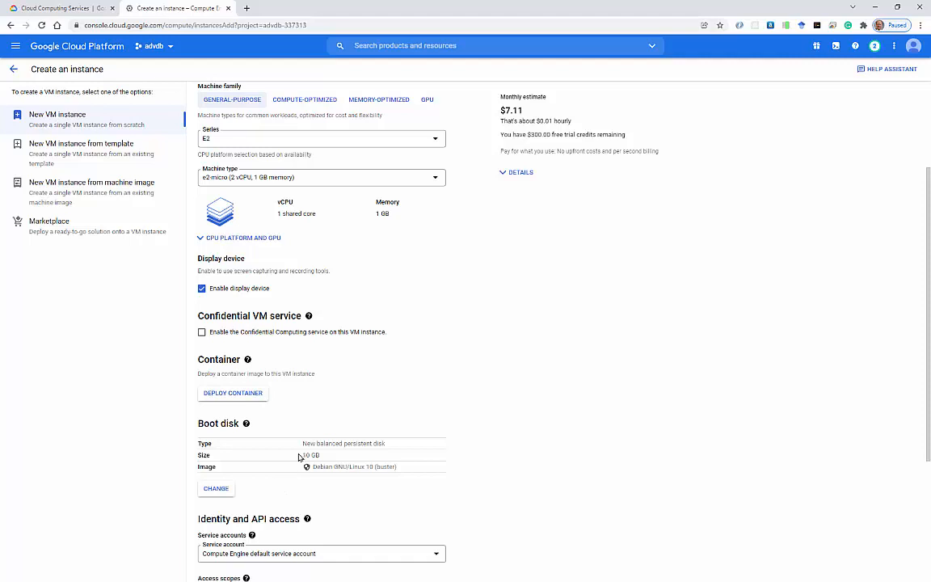
Change the boot disk image to Ubuntu 20.04 LTS on a 10 GB balanced persistent disk.
left_click(215, 489)
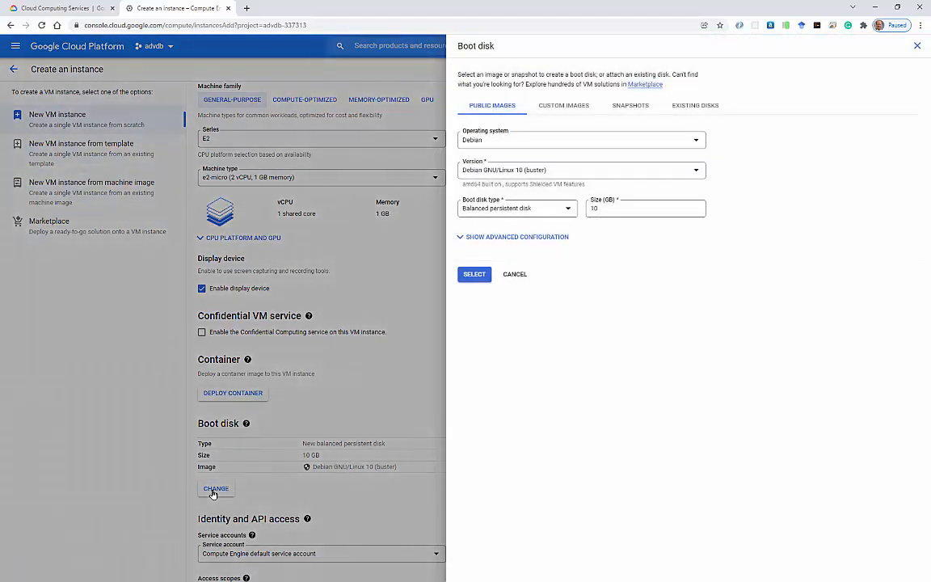
left_click(612, 144)
scroll(594, 204, "down", 2)
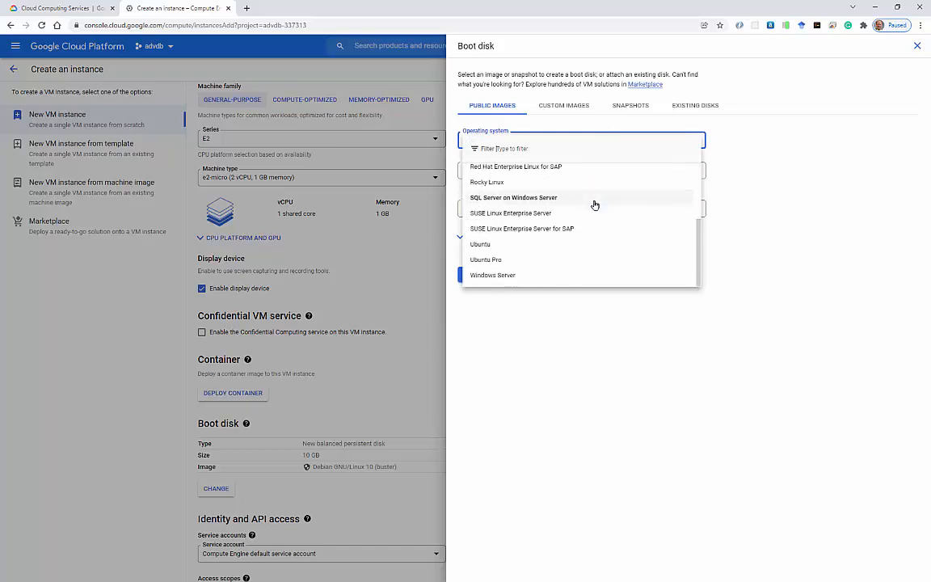
left_click(497, 245)
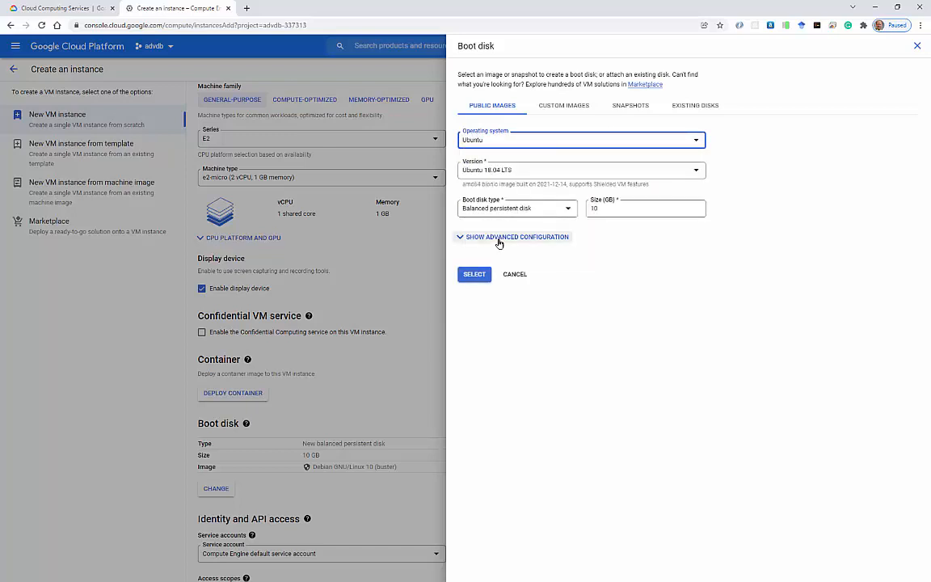
left_click(519, 173)
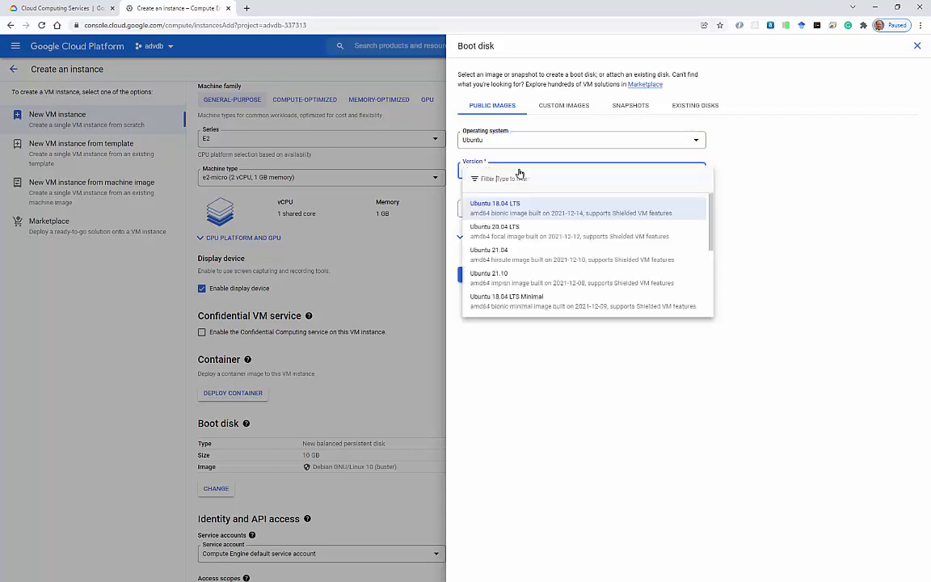
left_click(518, 234)
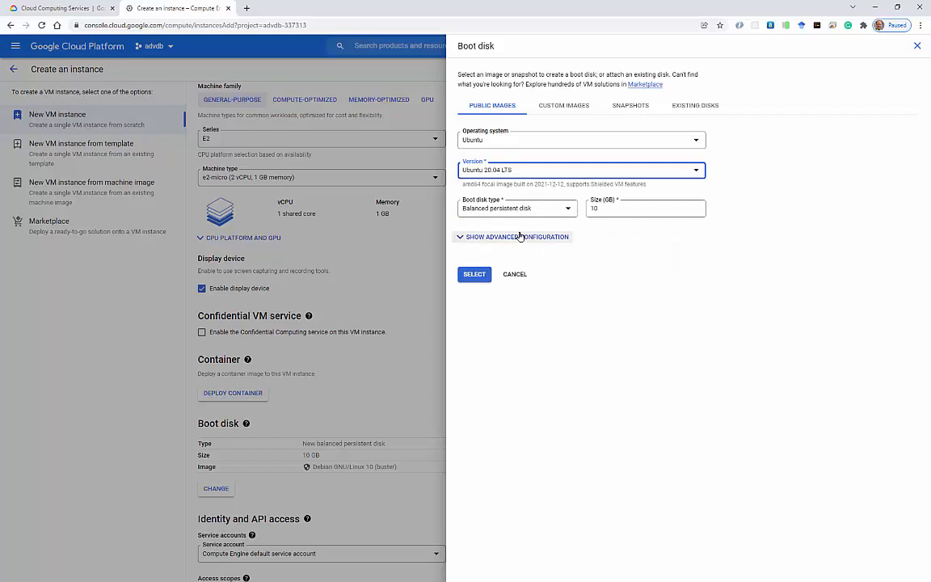
left_click(475, 275)
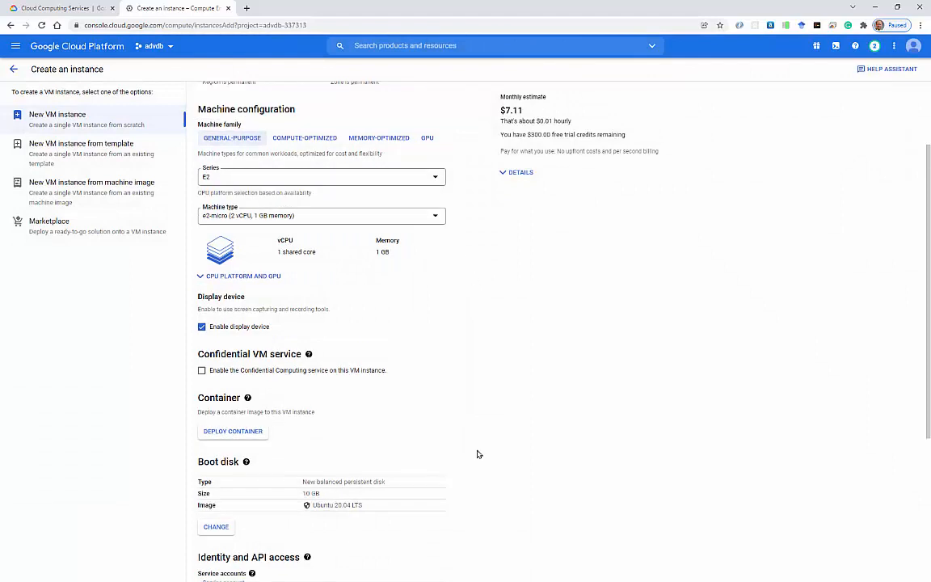
scroll(473, 263, "down", 3)
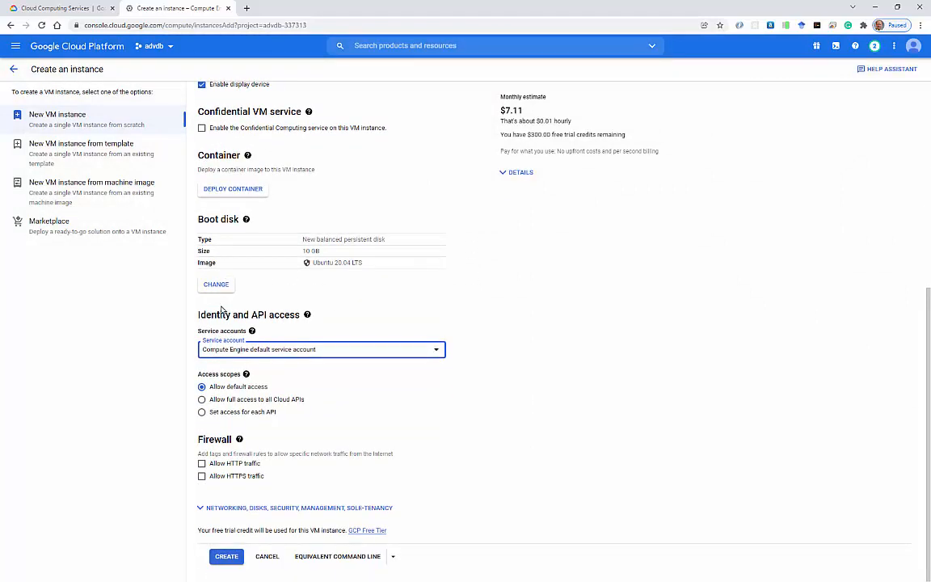
mouse_move(251, 332)
left_click(201, 463)
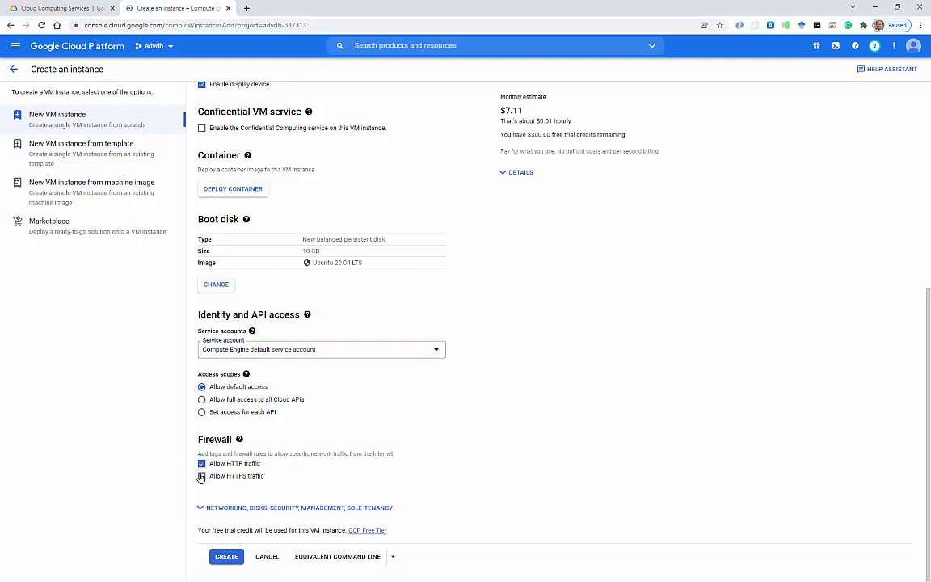
left_click(214, 479)
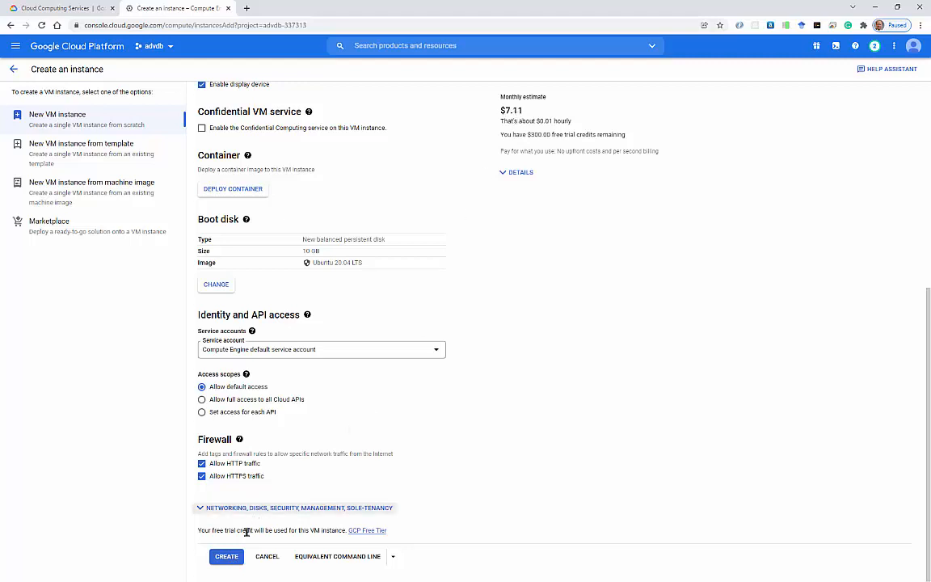
left_click(227, 557)
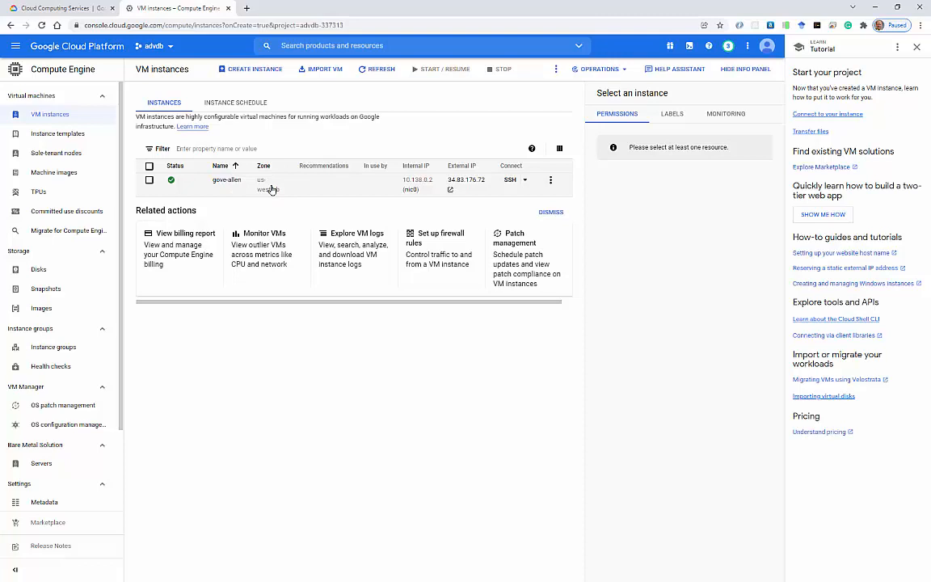
Connect to gove-allen over SSH in a browser window, centred on screen.
left_click(525, 182)
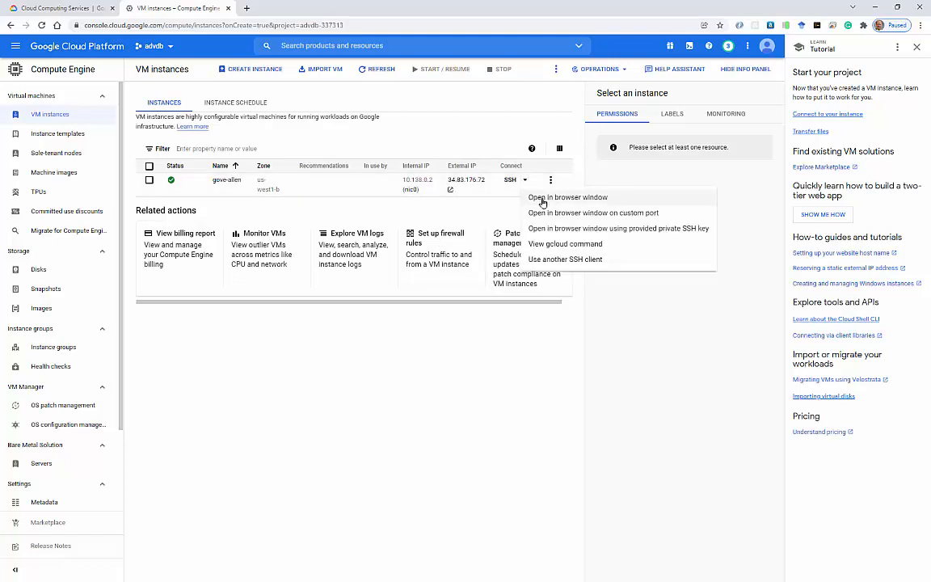
left_click(552, 199)
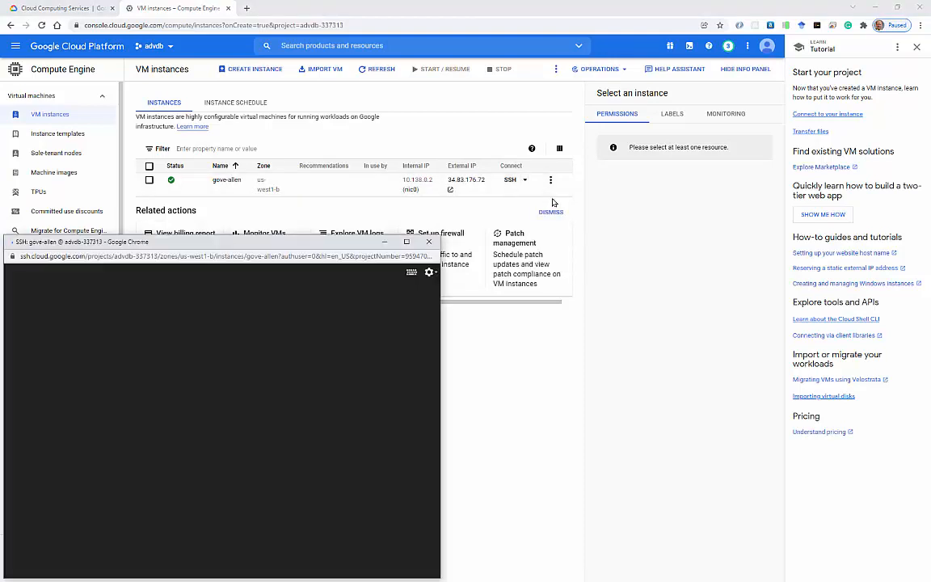
left_click_drag(301, 246, 469, 223)
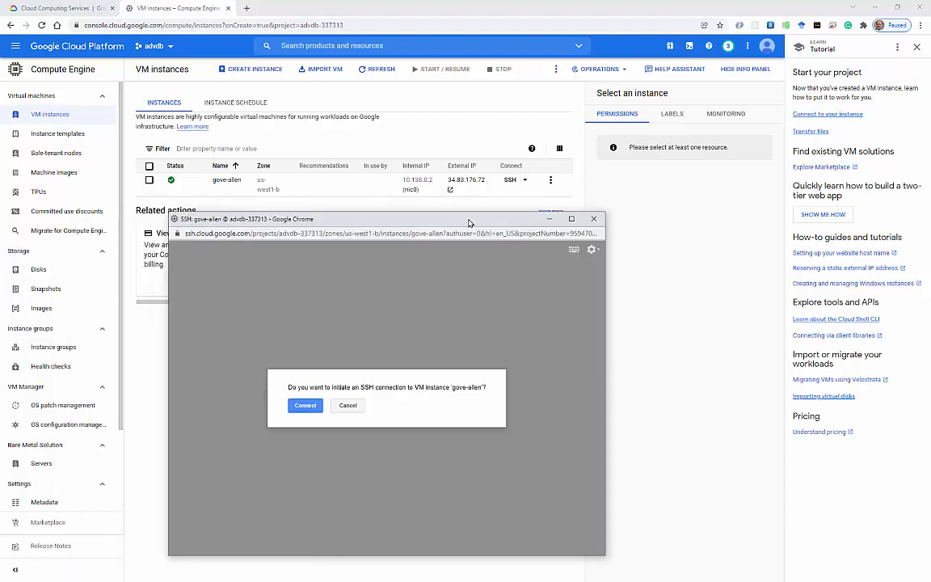
left_click(305, 407)
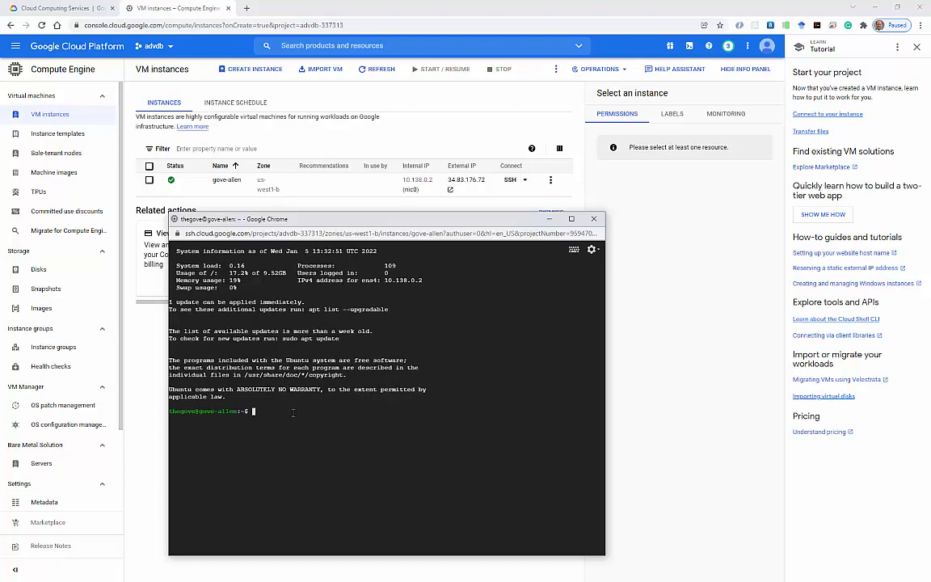
Run whoami to show the logged-in user, then enlarge the terminal window and its text.
type("whoami")
key("Return")
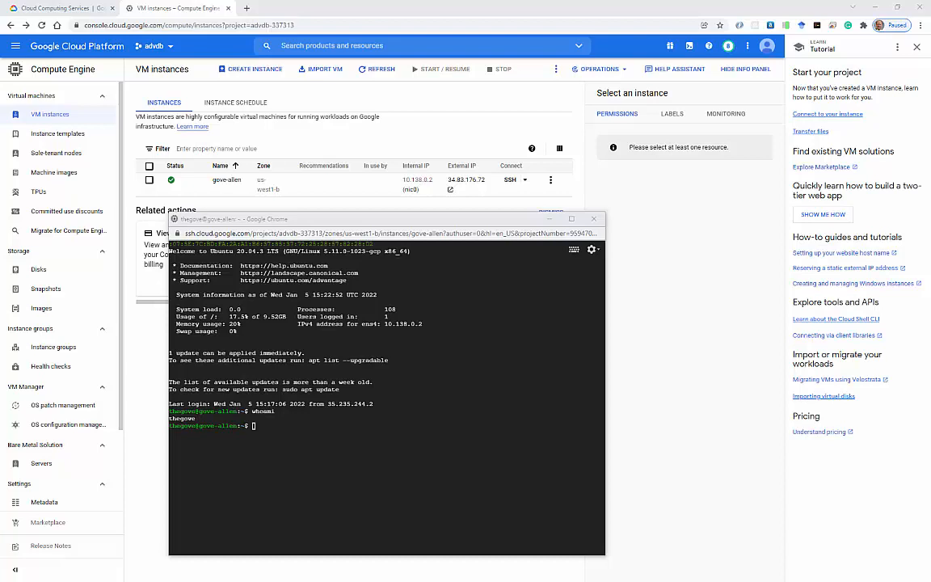
left_click(291, 502)
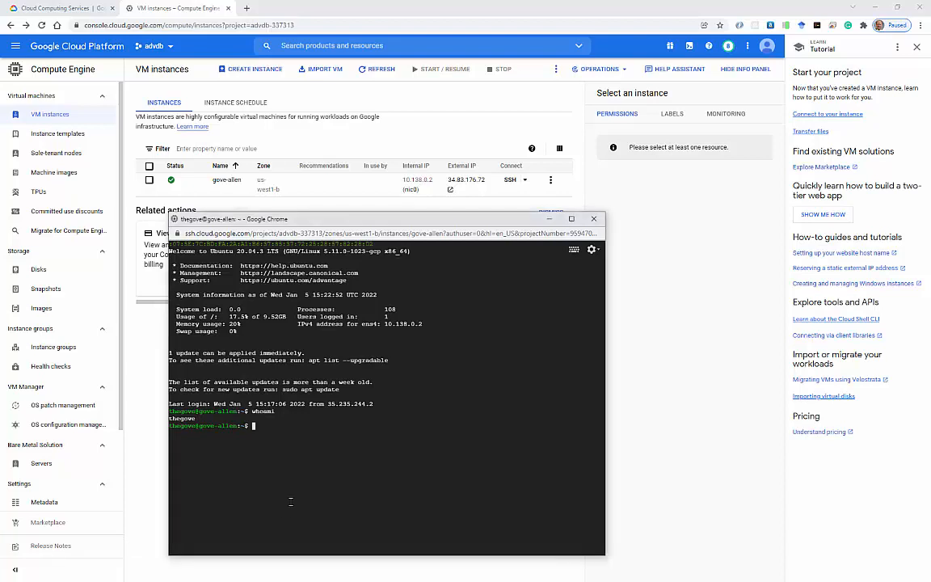
key("ctrl+plus")
key("ctrl+plus")
key("ctrl+plus")
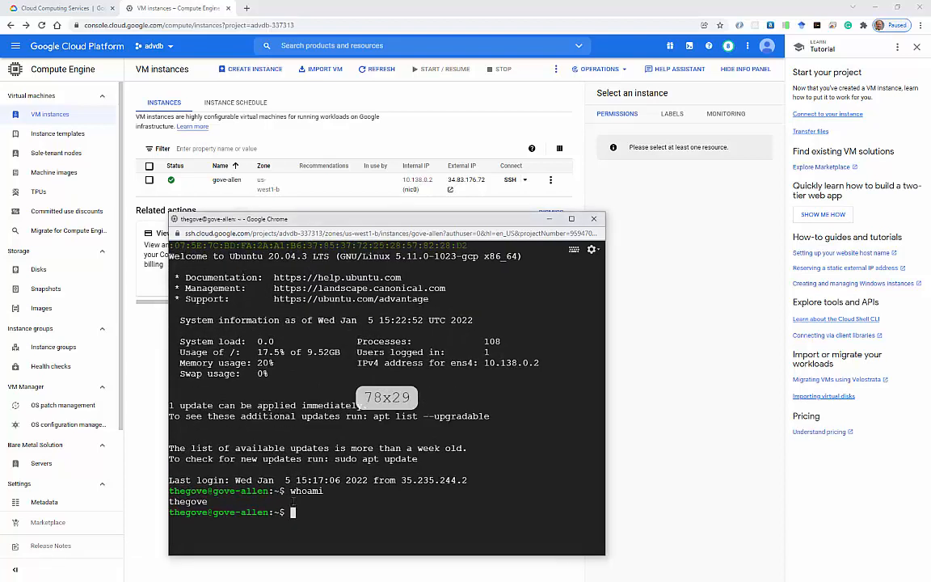
left_click_drag(324, 221, 271, 73)
left_click_drag(553, 408, 703, 540)
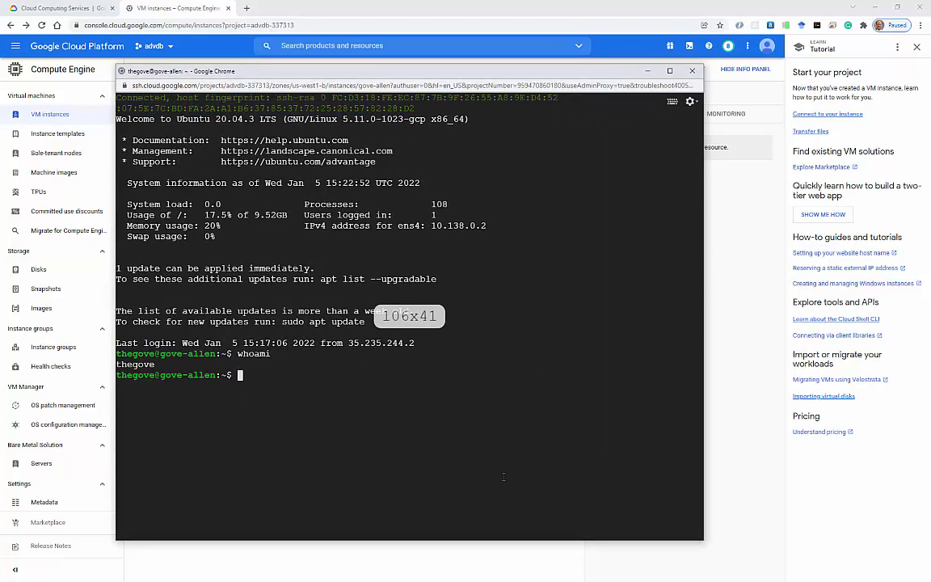
key("ctrl+plus")
key("ctrl+plus")
key("ctrl+plus")
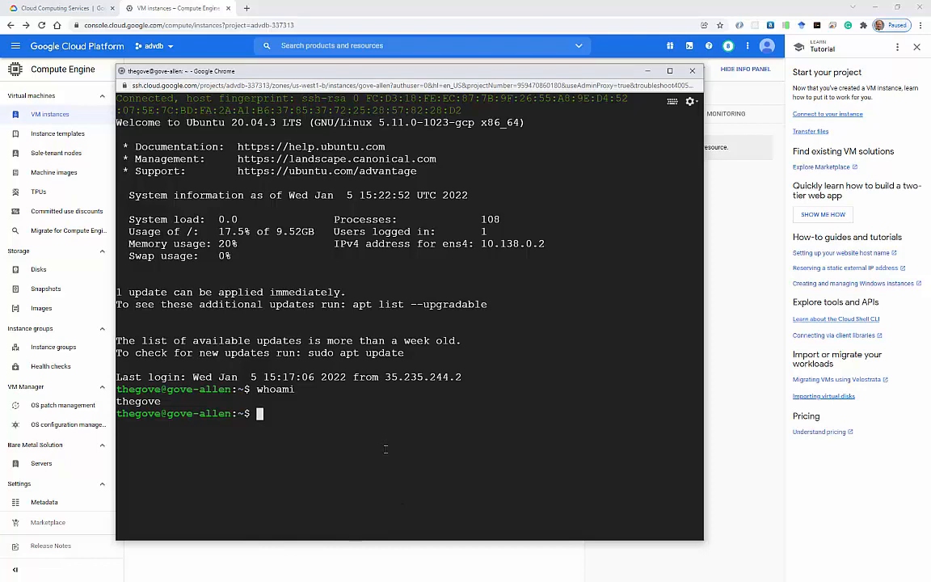
Create user student with a home directory using sudo useradd -m student.
type("sudo")
type("useradd")
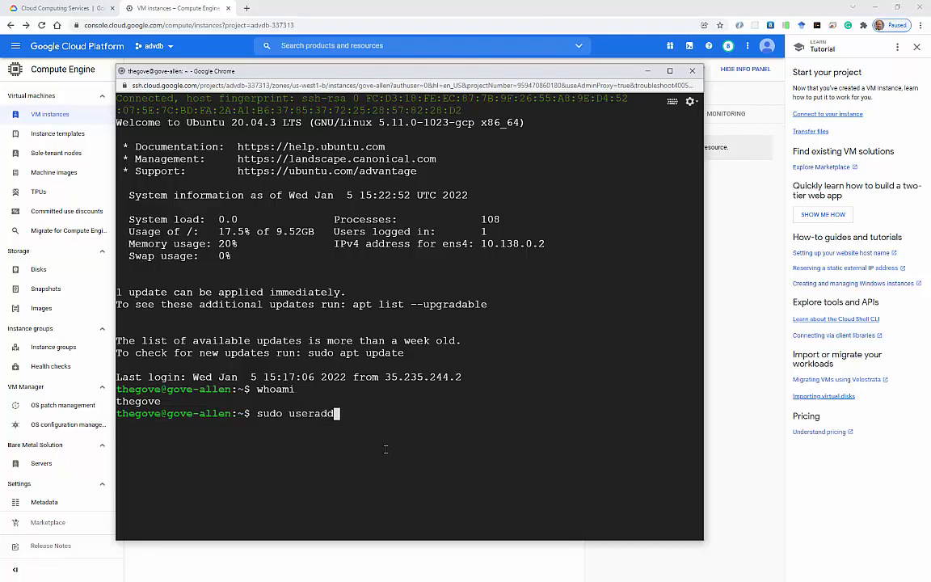
type(" -m student")
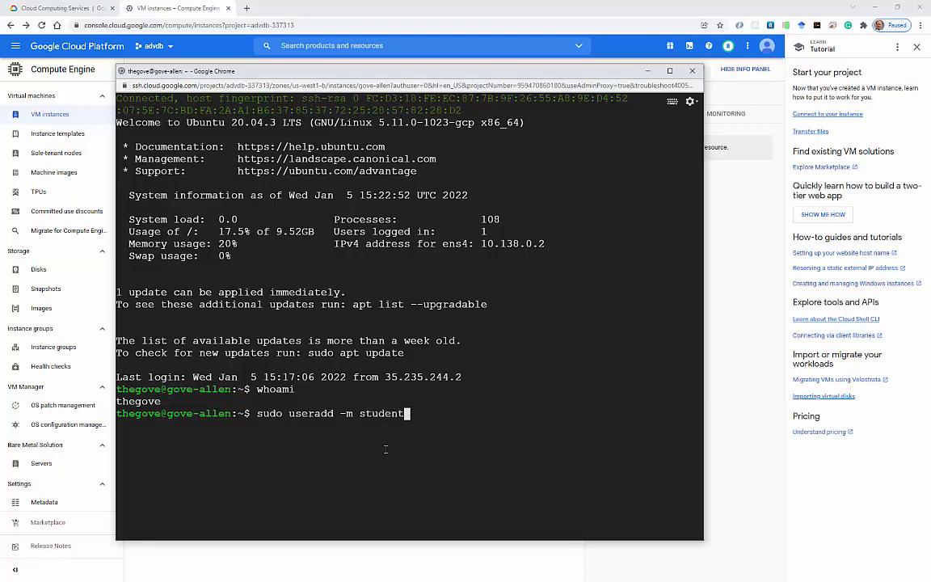
key("Return")
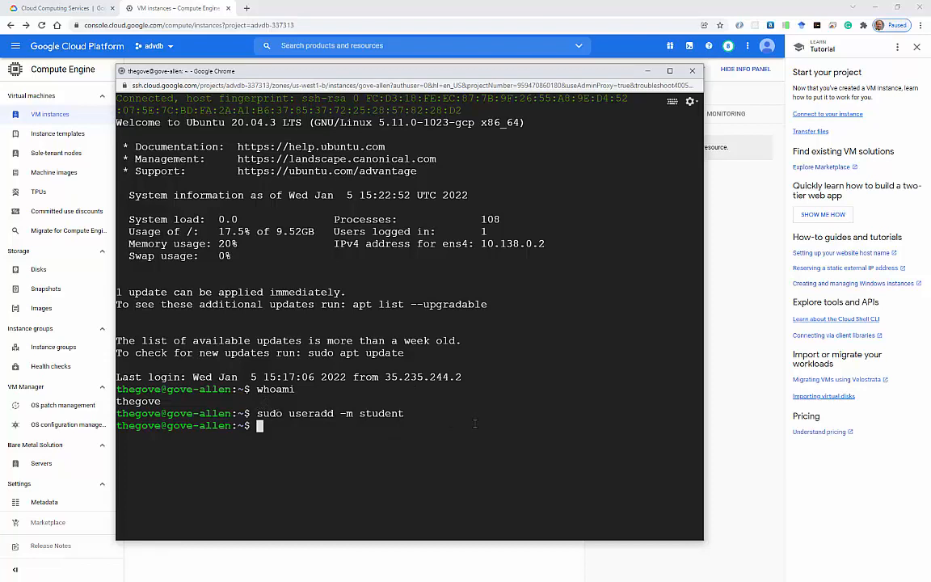
Add student to the sudo group with sudo usermod -aG sudo student.
type("sudo userm,")
key("BackSpace")
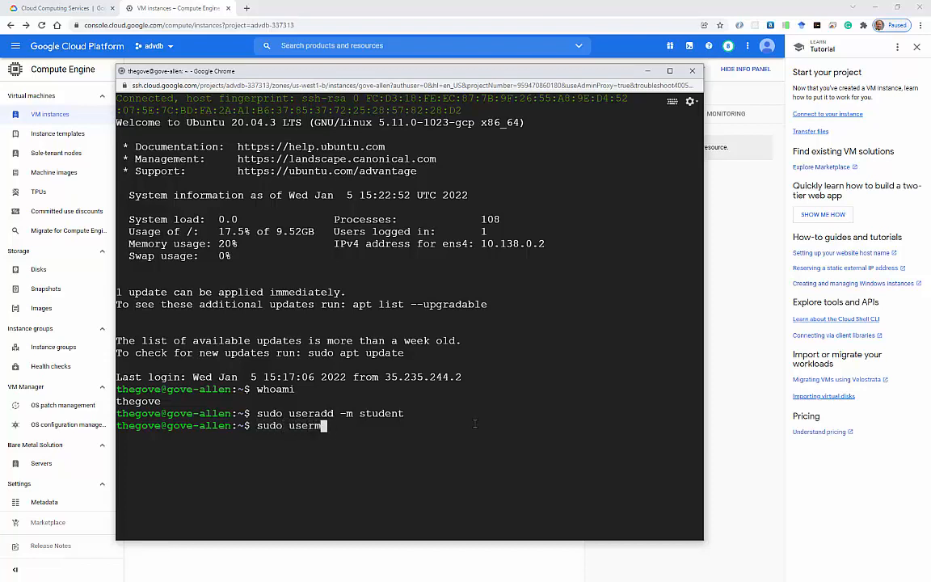
type("od -aG sudo ")
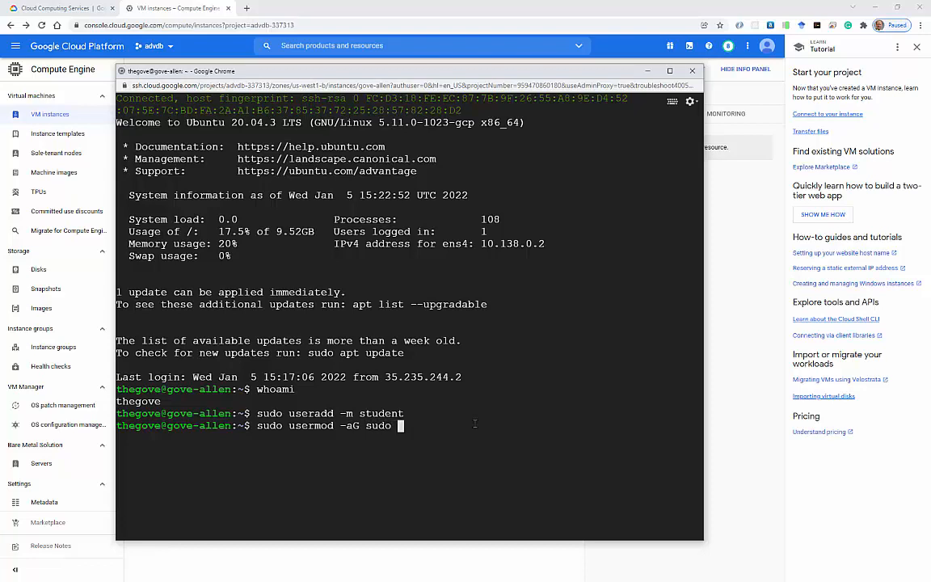
type("student")
key("Return")
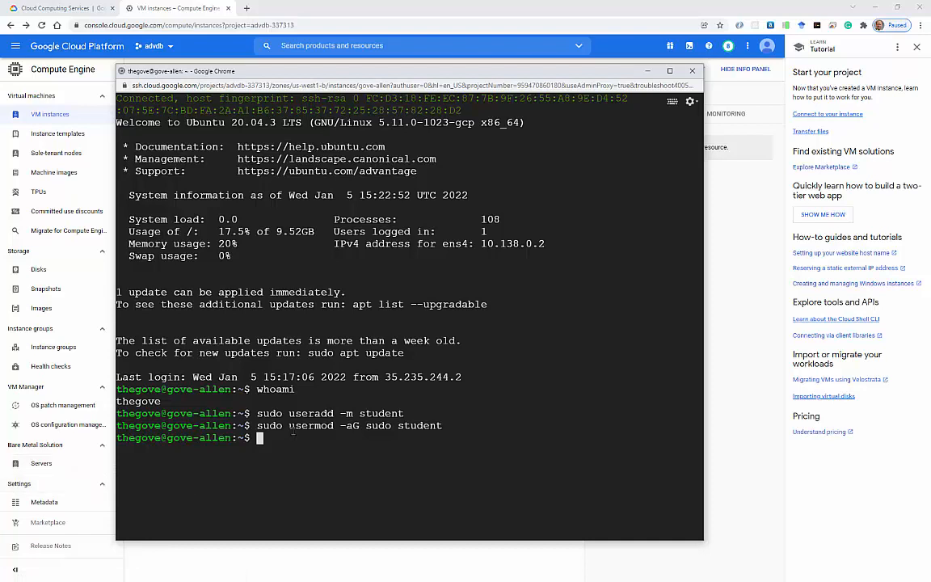
Set student's login shell to /bin/bash with sudo chsh -s /bin/bash student.
type("sudo chsh -s ")
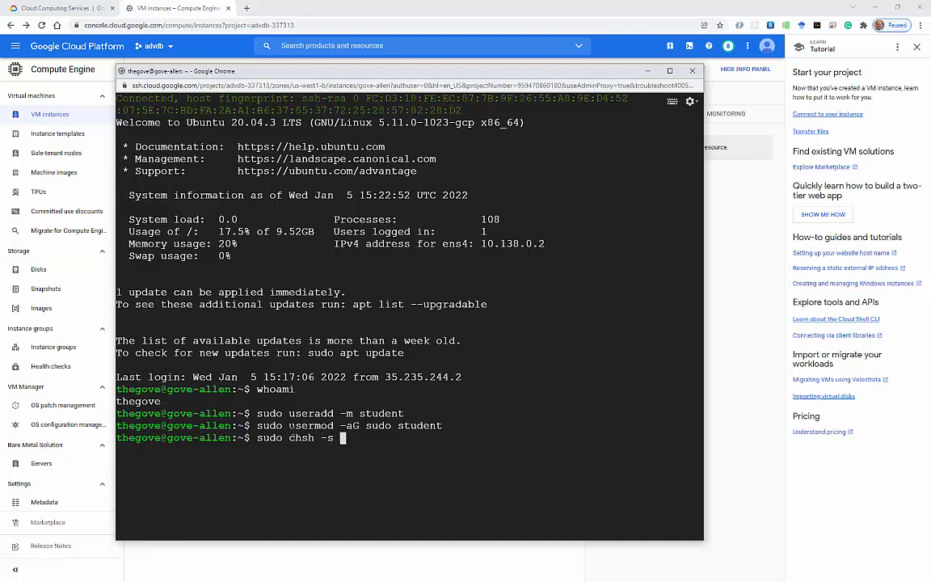
type("/bin/bash stu")
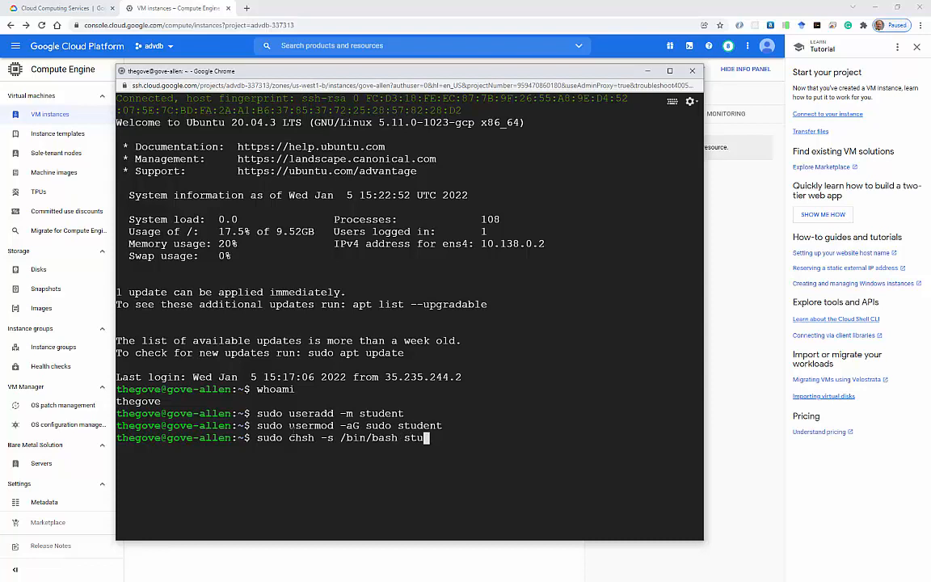
type("dent")
key("Return")
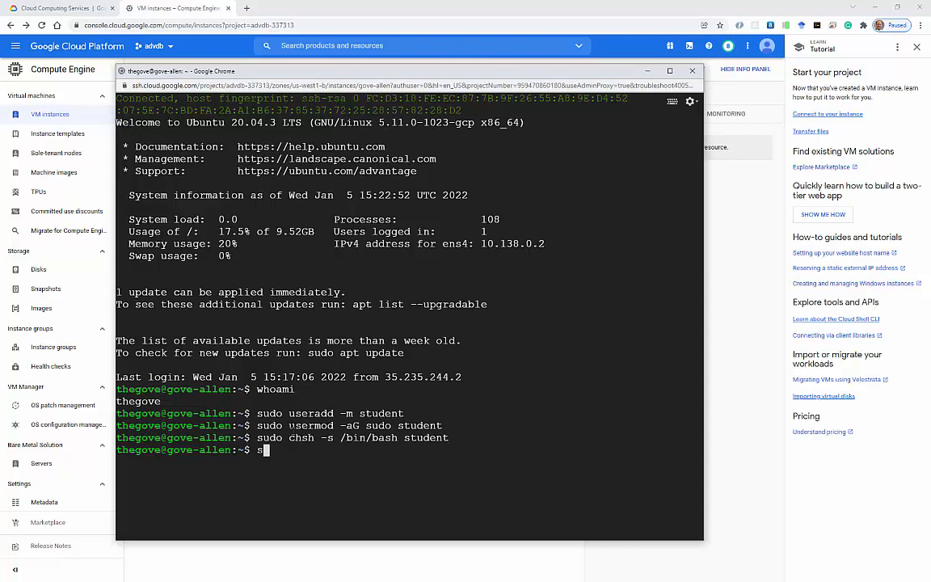
Set a new password for student with sudo passwd, then launch Windows PowerShell.
type("sudo passwd")
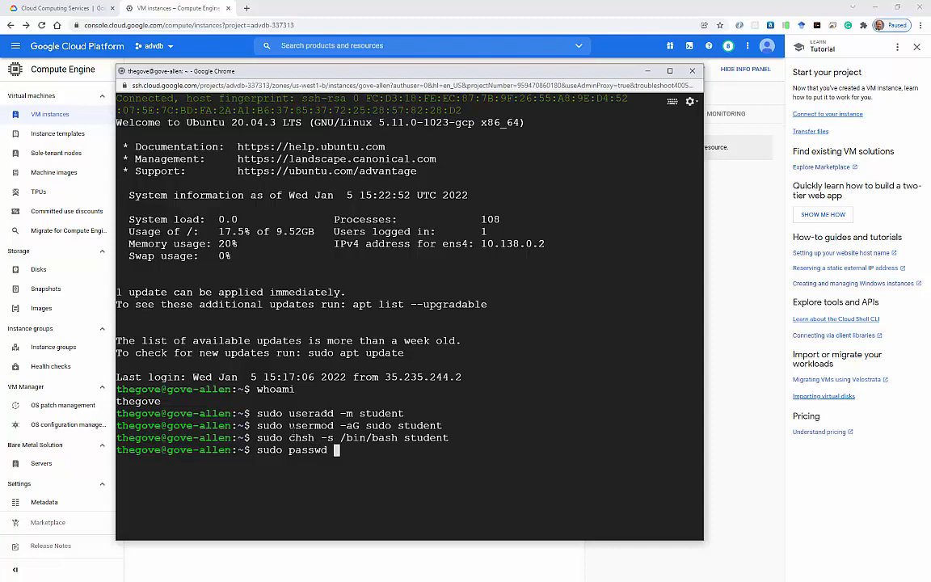
type(" student")
key("Return")
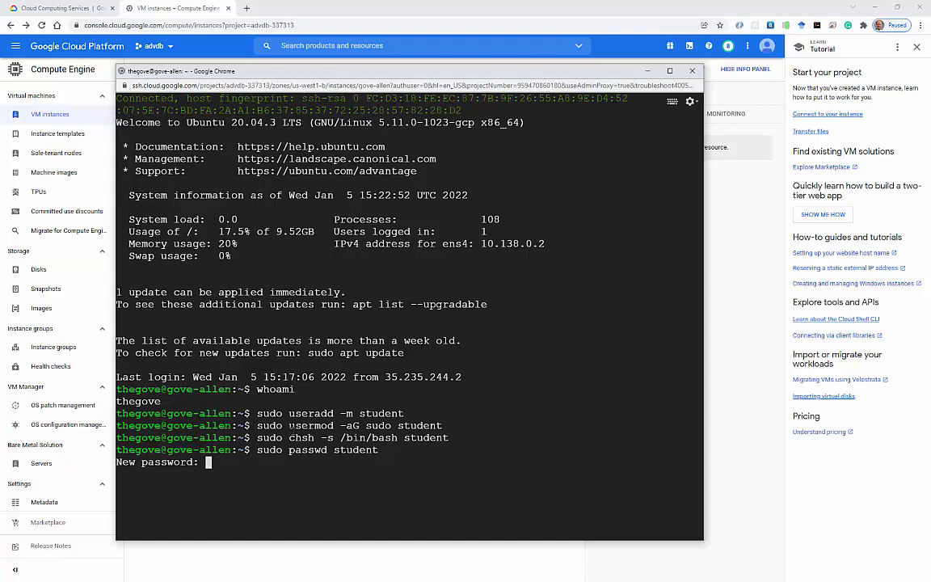
key("Return")
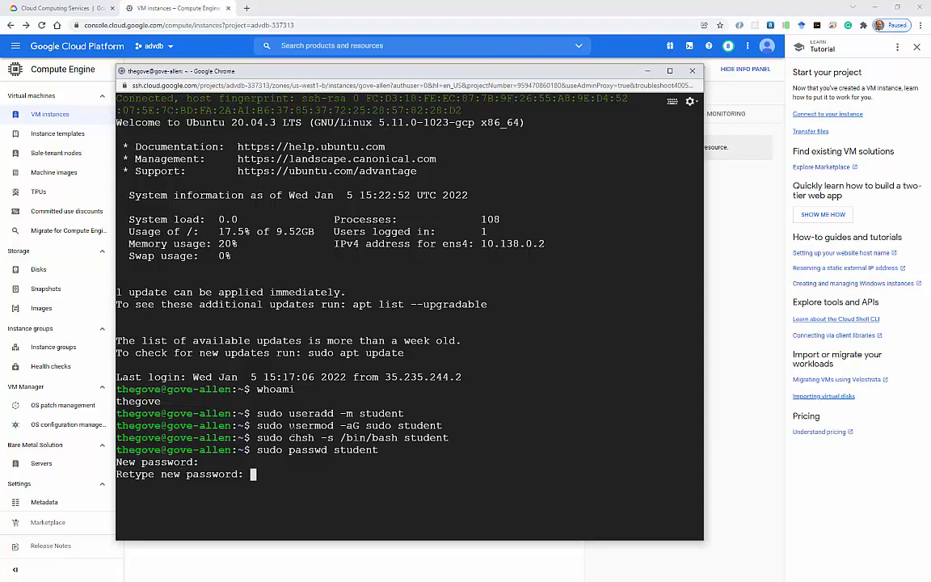
key("Return")
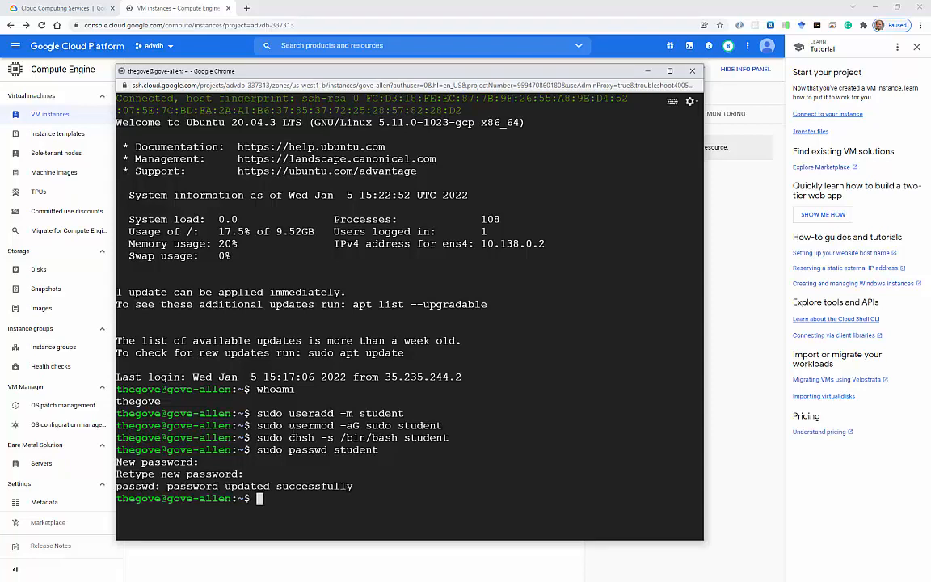
key("super")
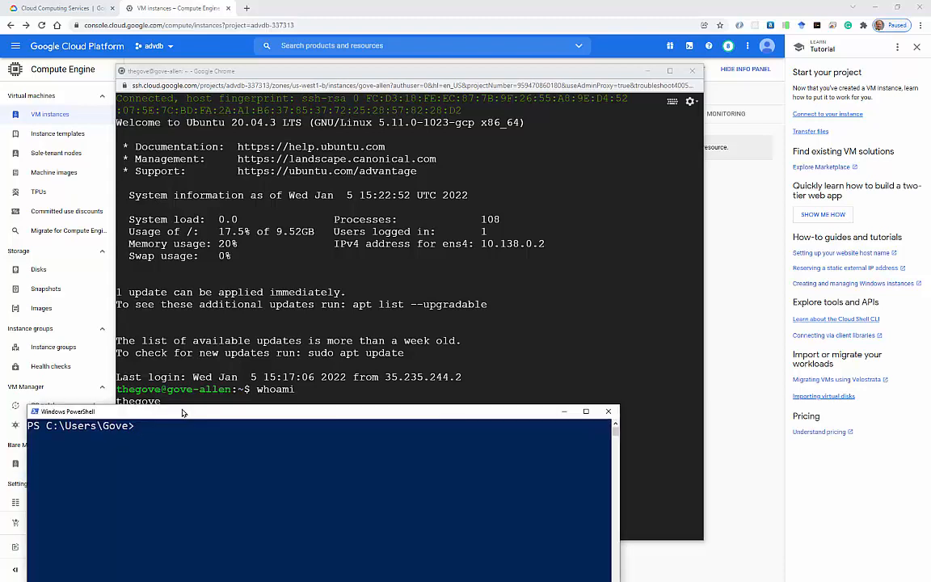
Reposition PowerShell and run ssh-keygen to create an RSA key pair.
left_click_drag(177, 408, 455, 149)
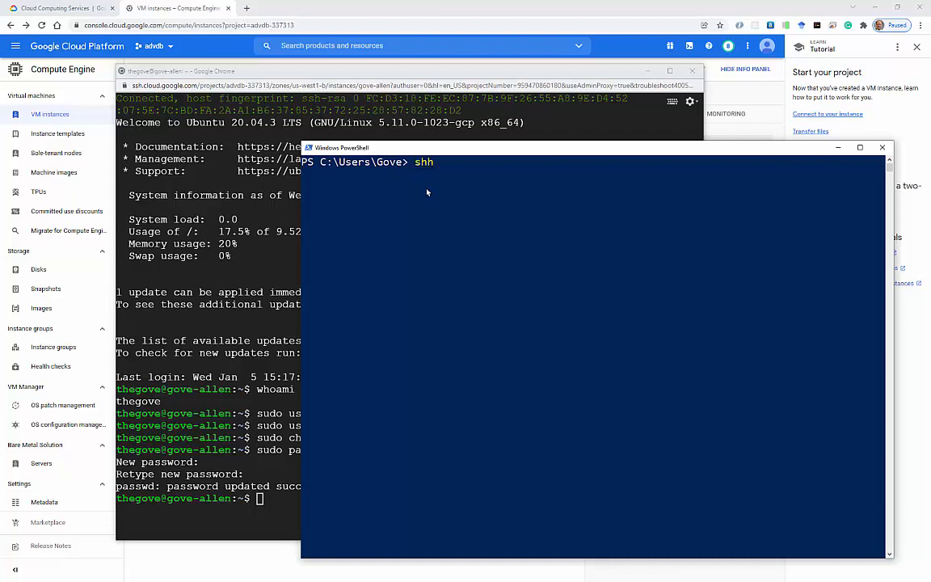
type("-keught")
key("BackSpace")
key("BackSpace")
key("BackSpace")
key("BackSpace")
type("ygen")
key("Left")
key("Left")
key("Left")
key("Left")
key("Left")
key("Left")
key("Left")
key("Left")
key("BackSpace")
type("s")
key("Return")
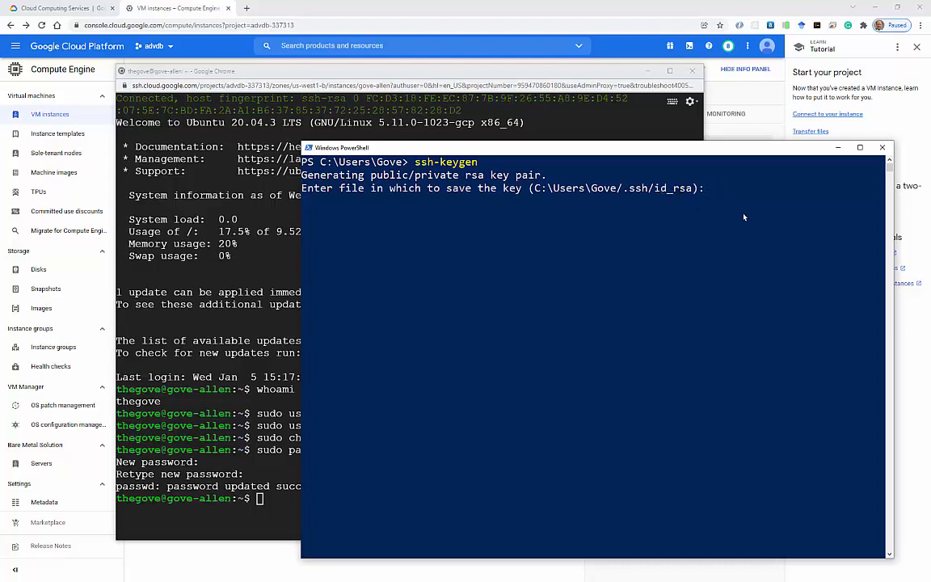
Save the keys at the default path with an empty passphrase, then cd into .ssh.
key("Return")
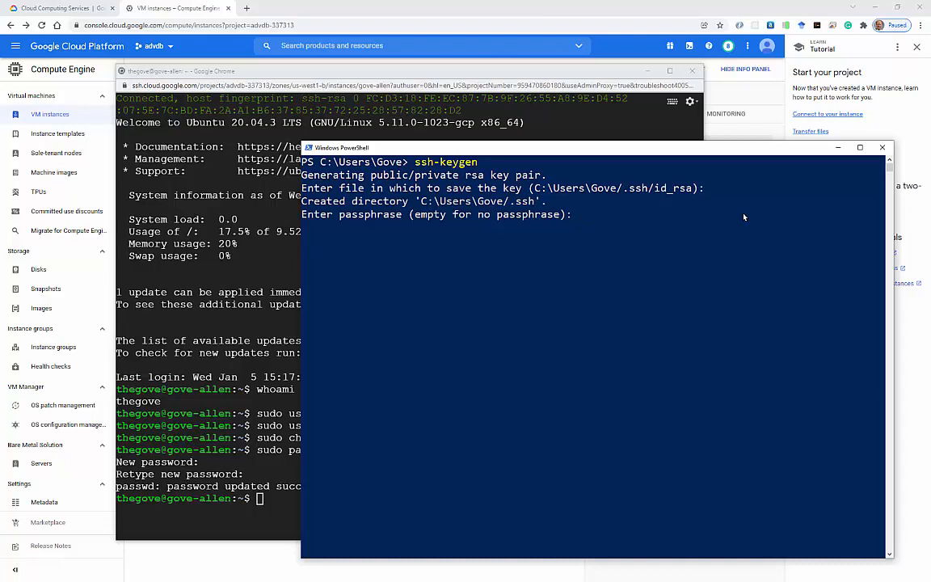
key("Return")
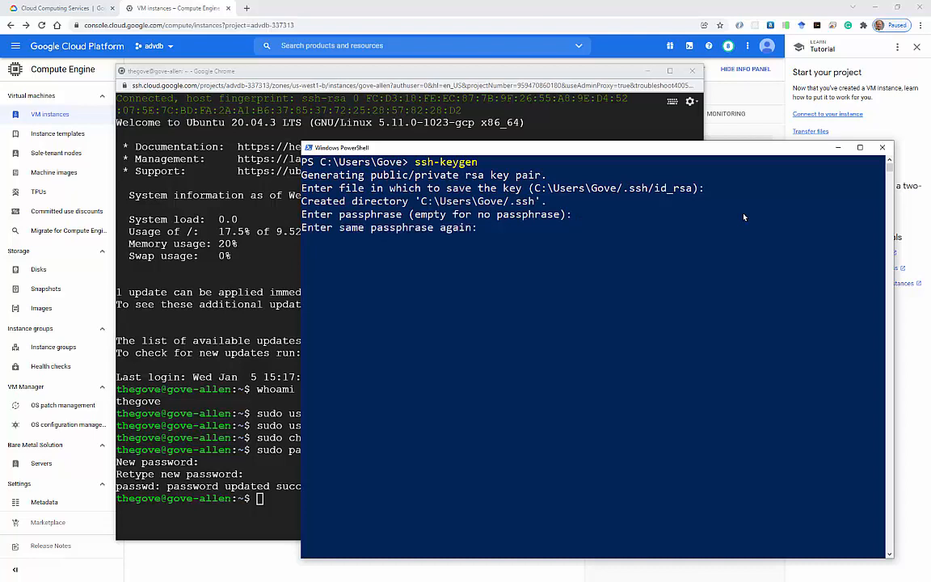
key("Return")
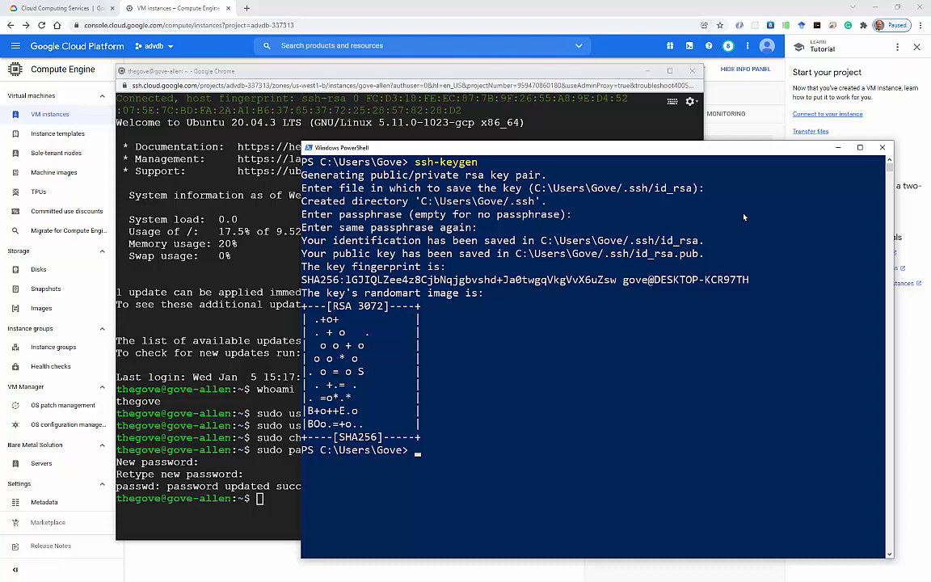
type("cd .ssh")
key("Return")
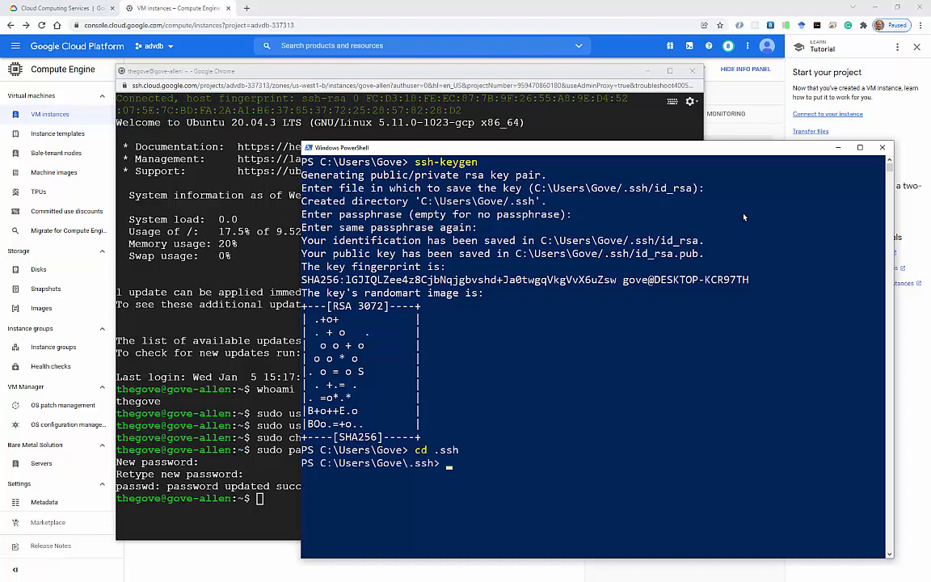
List the .ssh folder showing id_rsa and id_rsa.pub, then bring the browser SSH terminal forward.
type("ls")
key("Return")
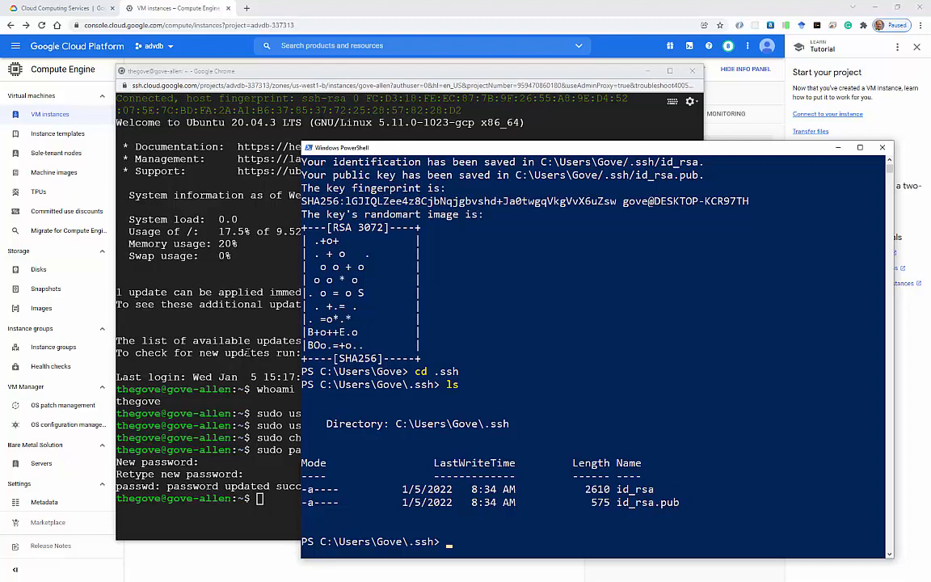
left_click(248, 353)
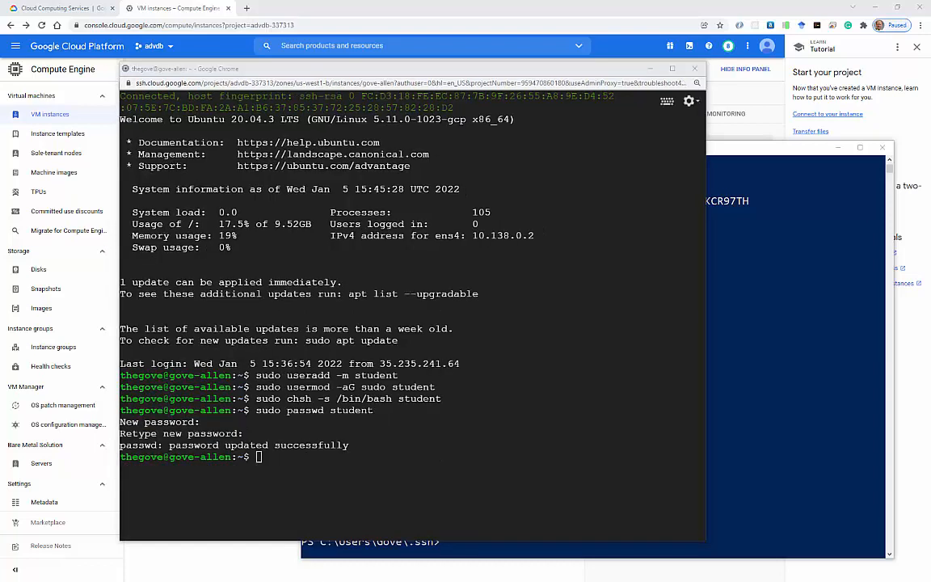
Switch the SSH session to the student user with su student.
left_click(387, 514)
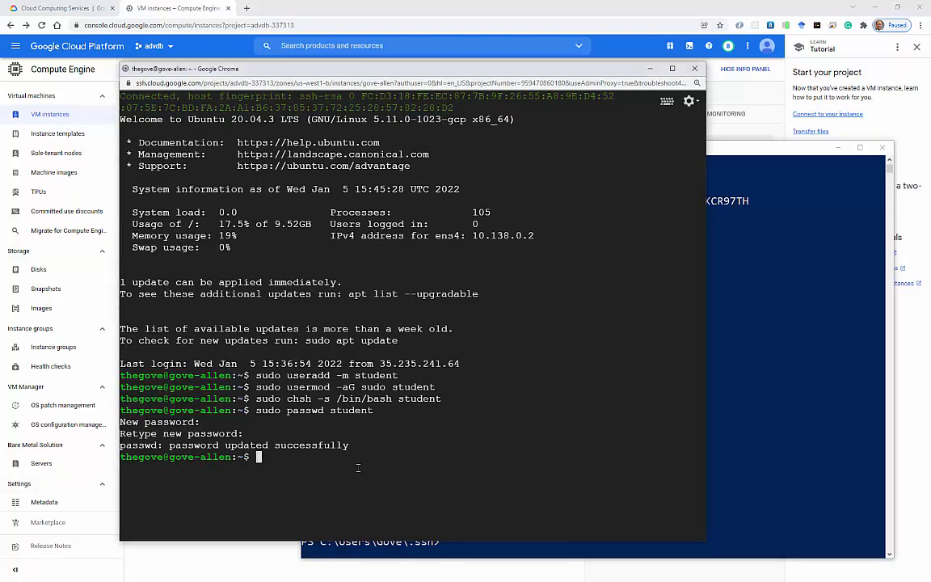
type("su student")
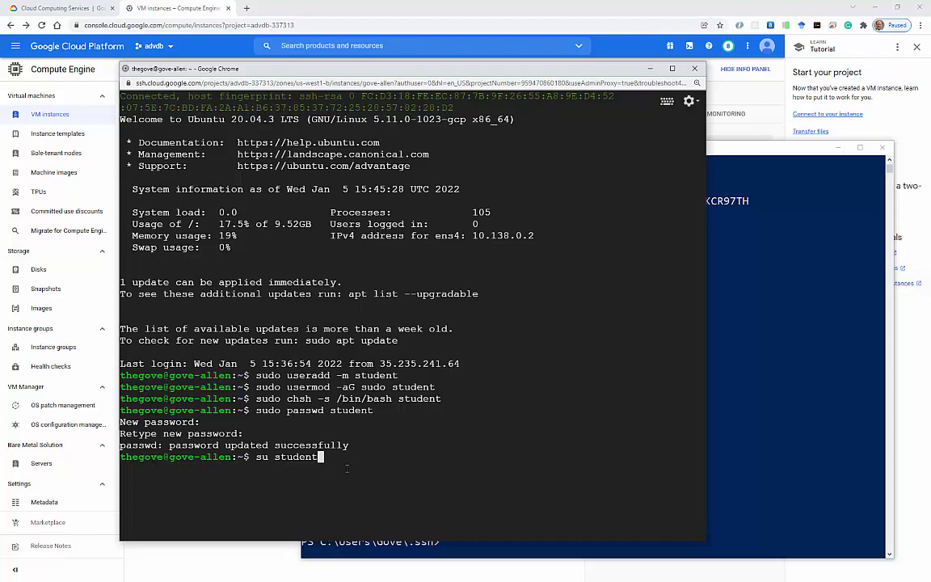
key("Return")
key("Return")
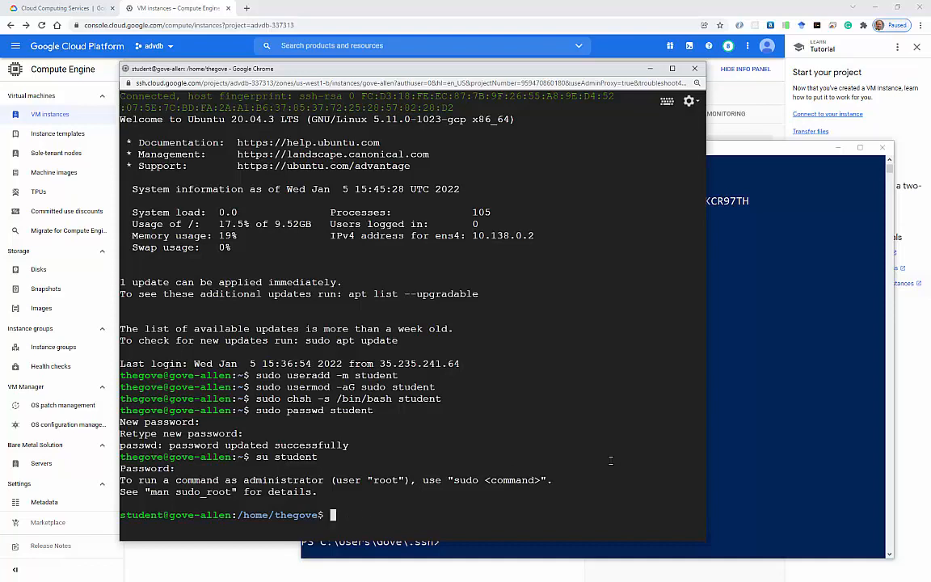
left_click(770, 472)
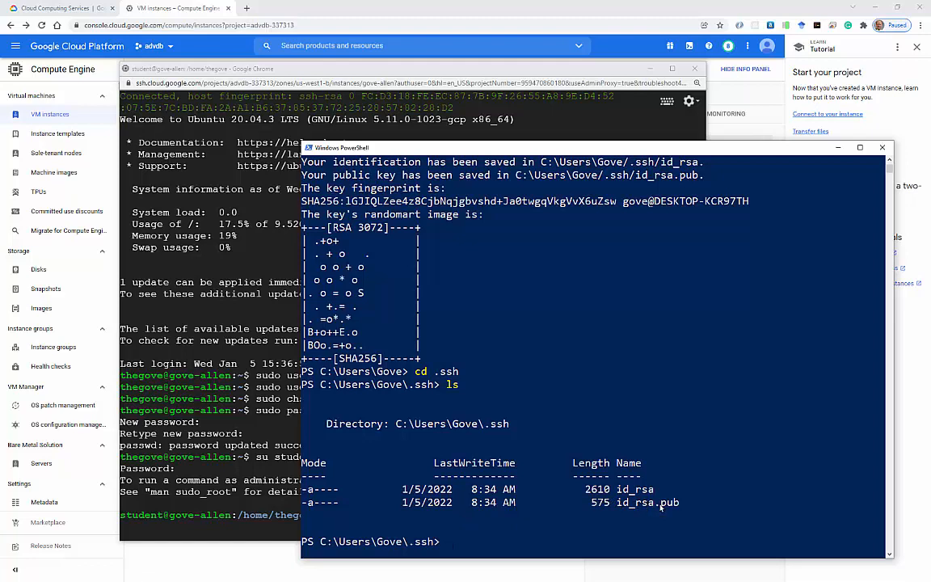
left_click(244, 388)
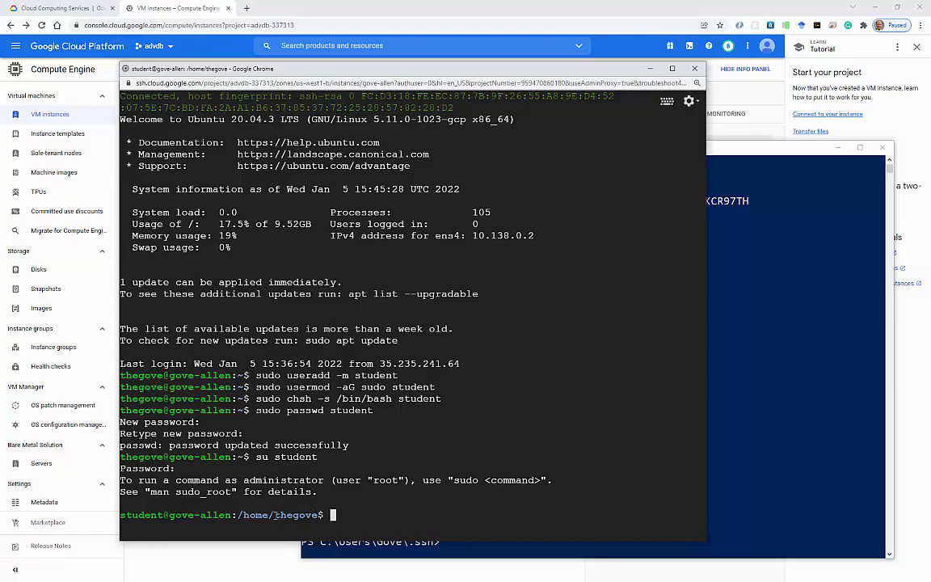
Go to student's home directory and confirm it with pwd.
left_click_drag(275, 515, 321, 515)
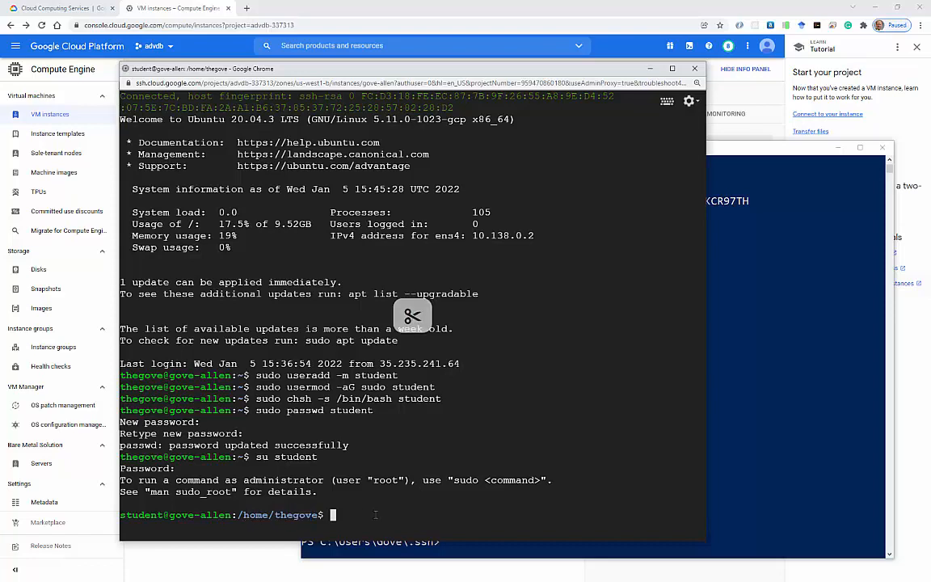
type("cd")
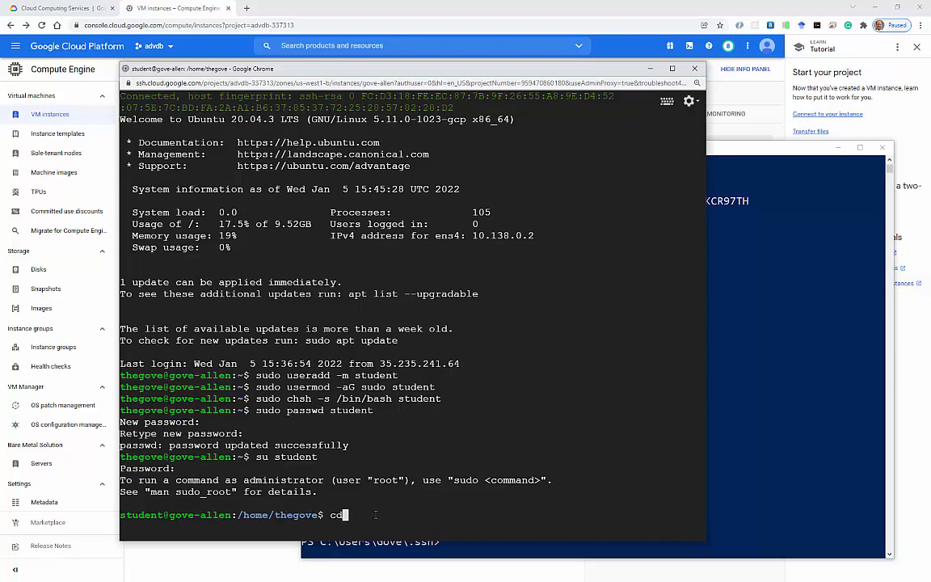
key("Return")
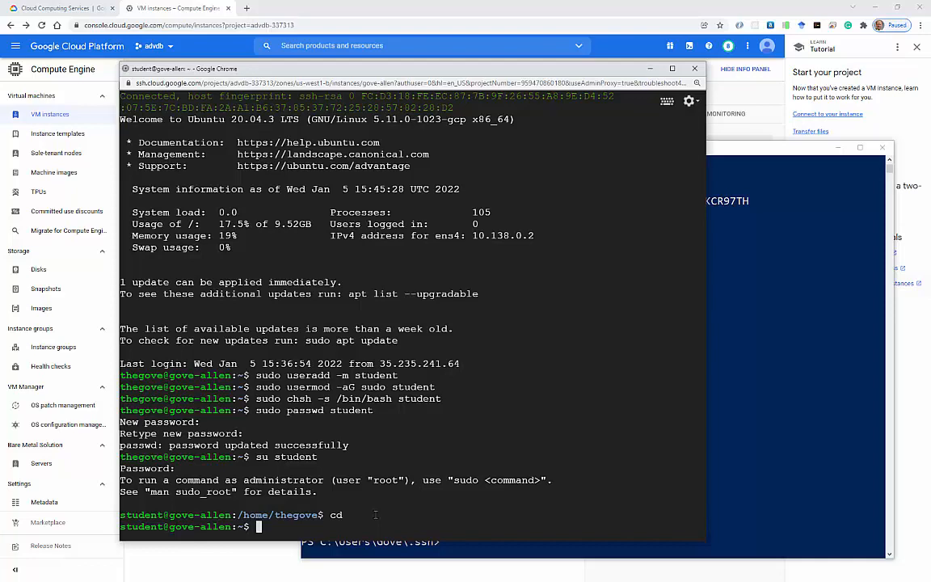
type("pwd")
key("Return")
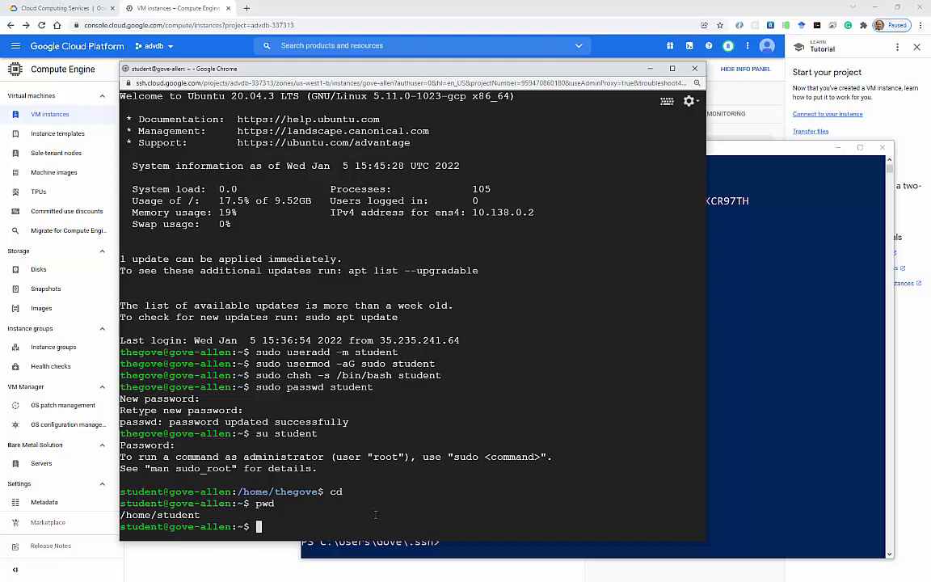
Create a .ssh folder in student's home, enter it, and start nano authroized_keys.
type("mkdir .ssh")
key("Return")
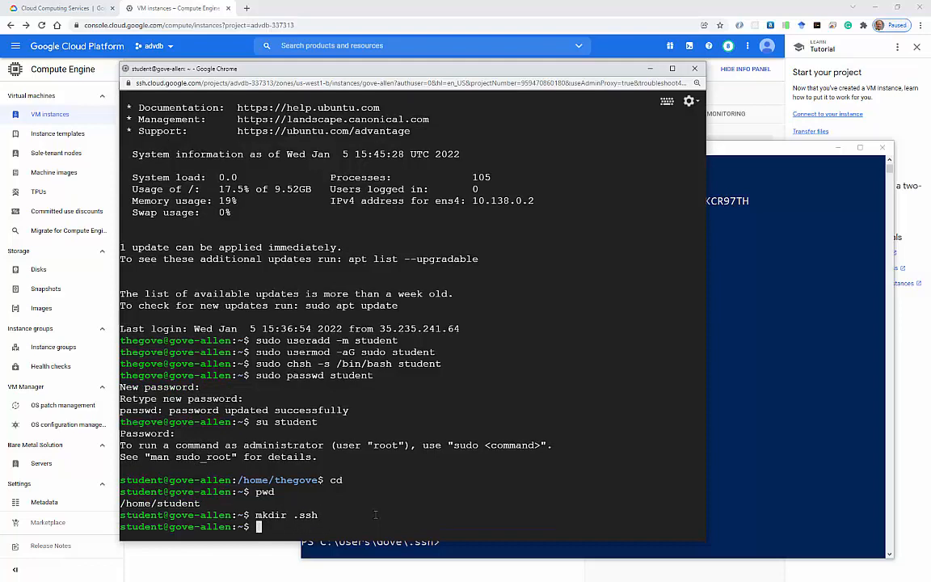
type("cd .d")
key("BackSpace")
type("ssh")
key("Return")
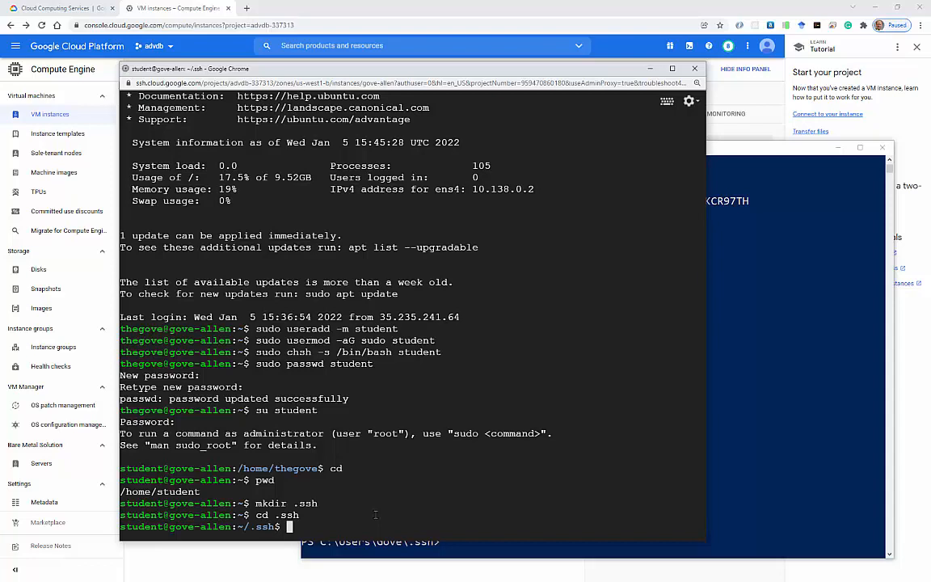
type("nano authroized_keys")
Open authroized_keys in nano, then print id_rsa.pub in PowerShell with cat.
key("Return")
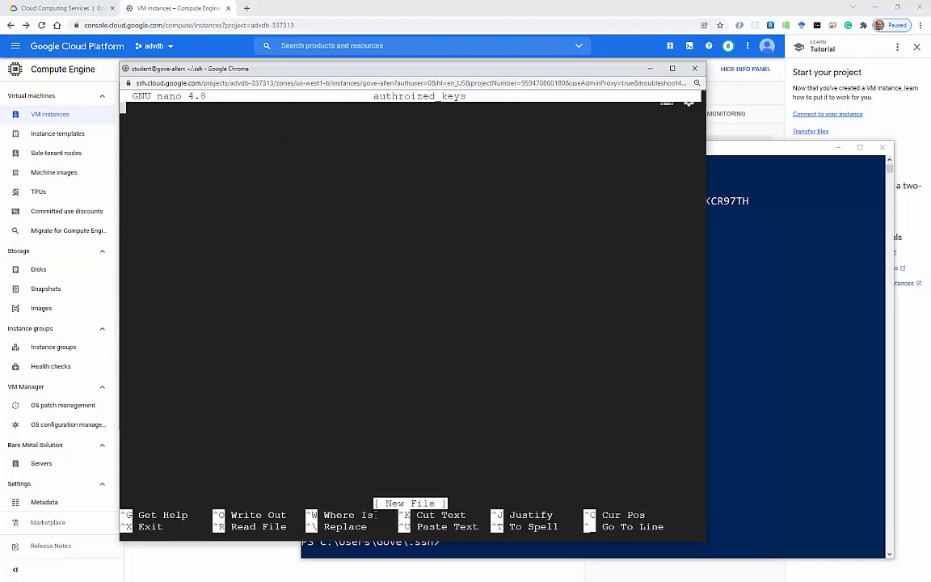
left_click(738, 421)
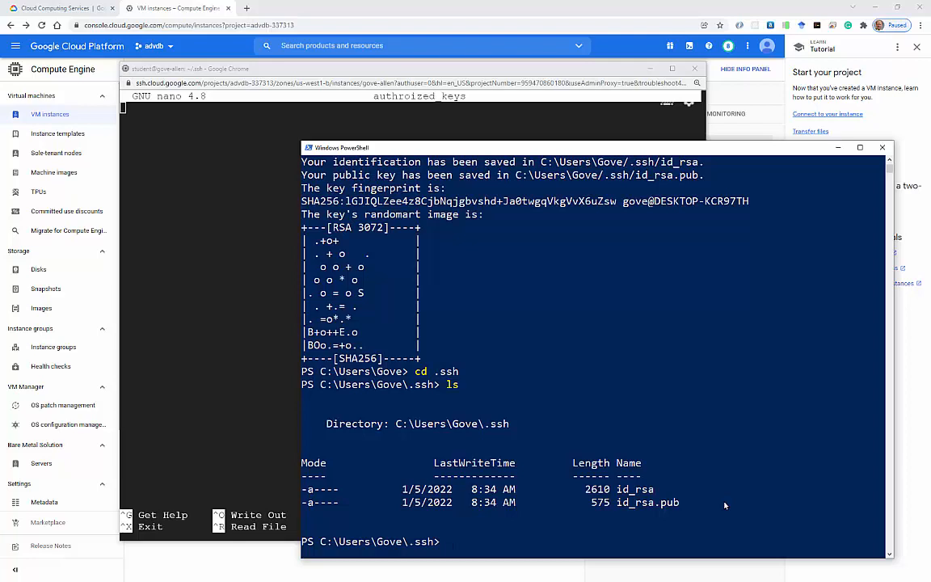
type("cat")
type(" .\\id")
key("Tab")
type(".pub")
key("Return")
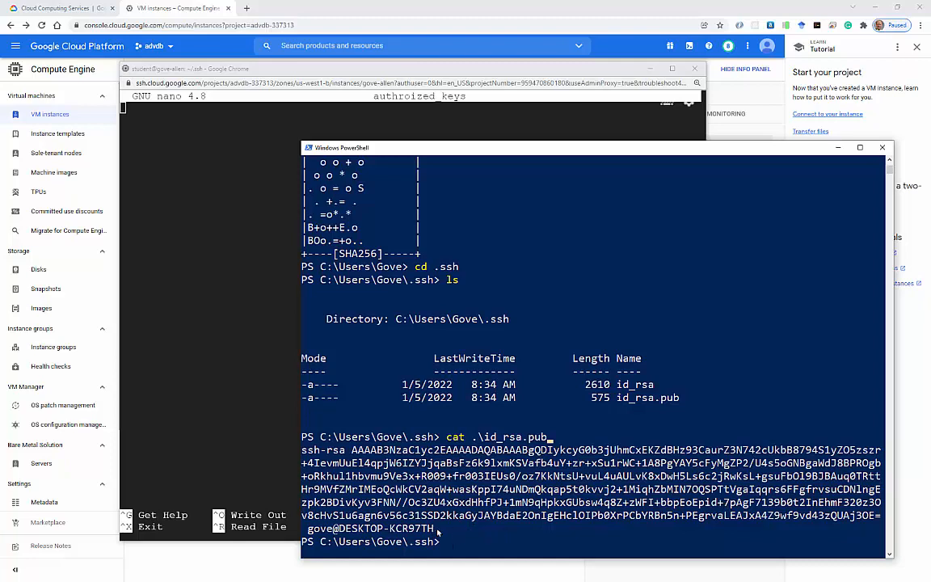
Copy the printed ssh-rsa public key and return to the nano editor.
left_click_drag(435, 529, 303, 454)
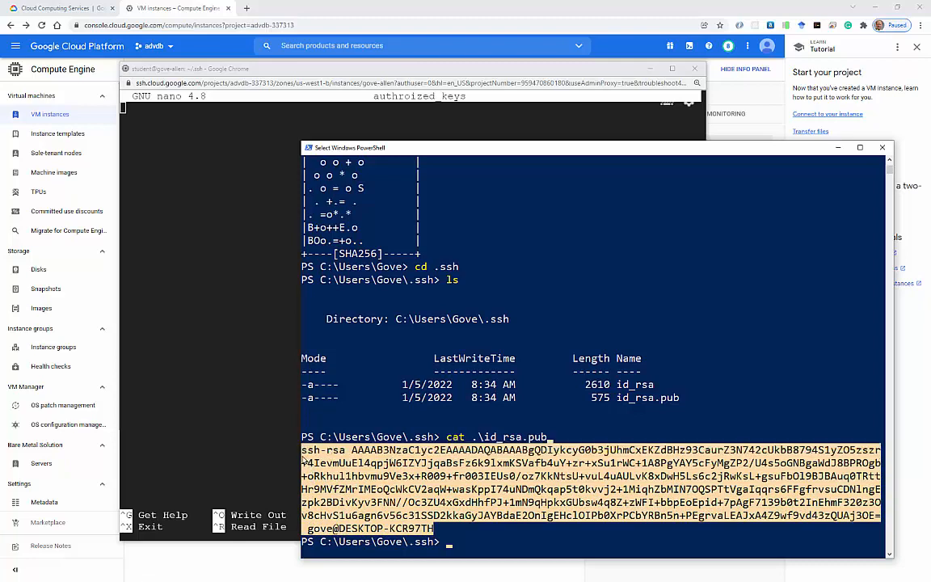
key("ctrl+c")
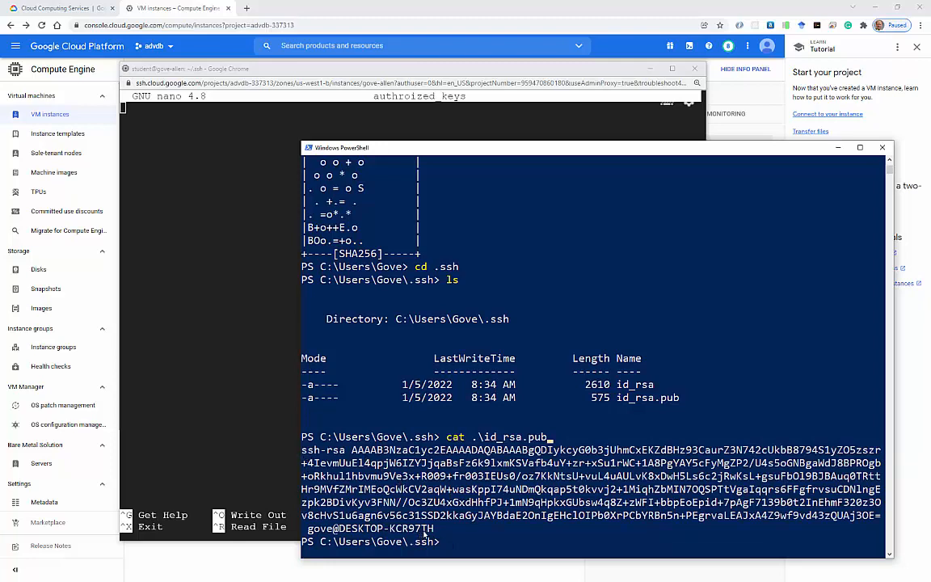
left_click_drag(434, 528, 306, 460)
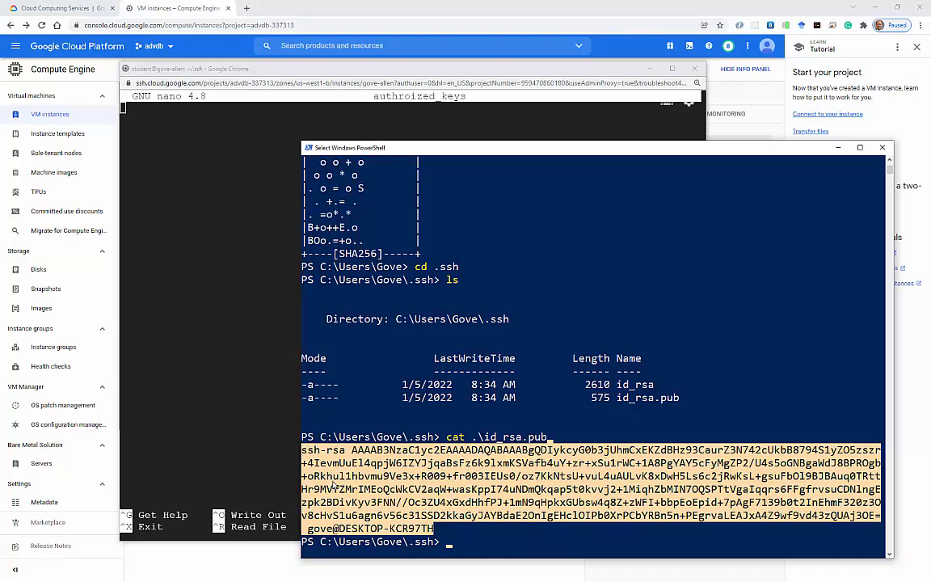
right_click(331, 481)
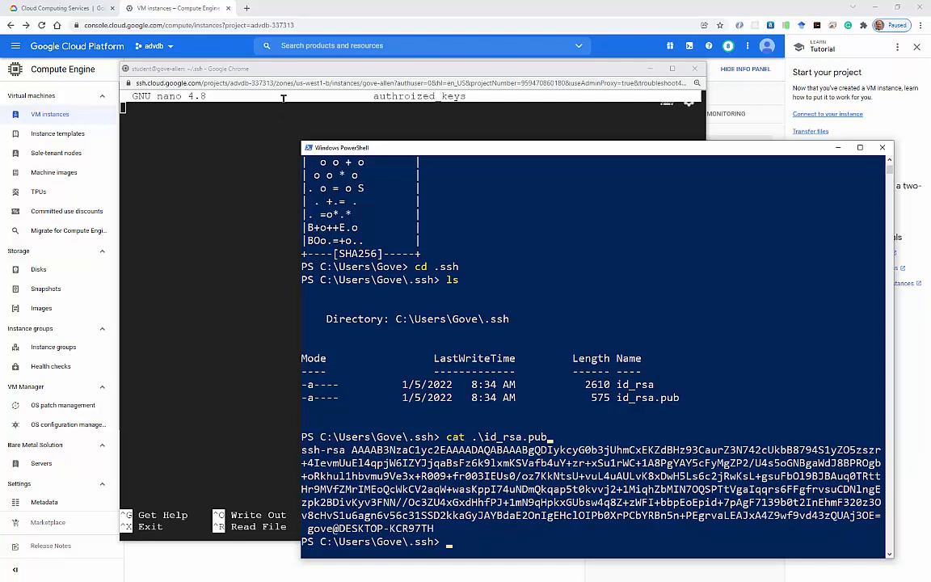
left_click(255, 68)
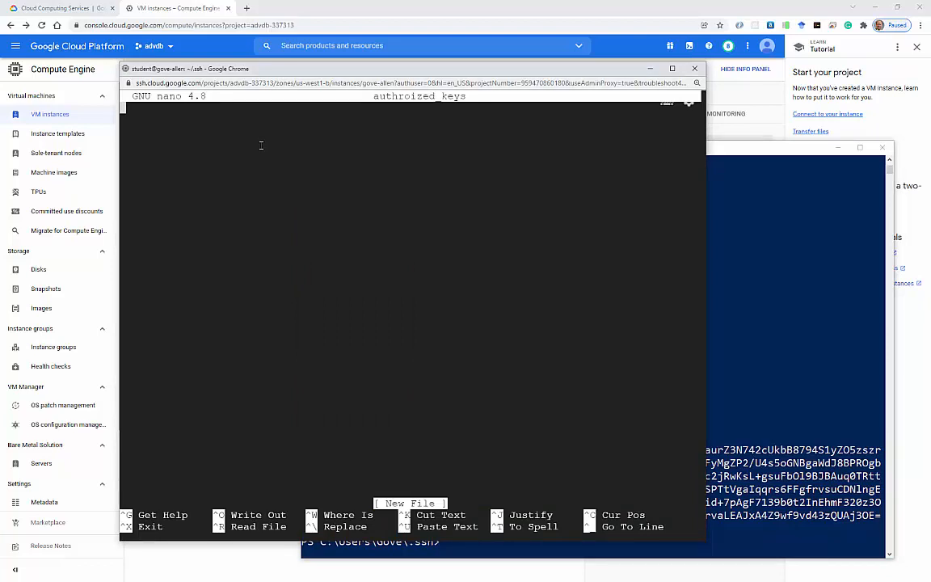
Paste the id_rsa.pub public key into authroized_keys and save the file, closing nano.
right_click(261, 145)
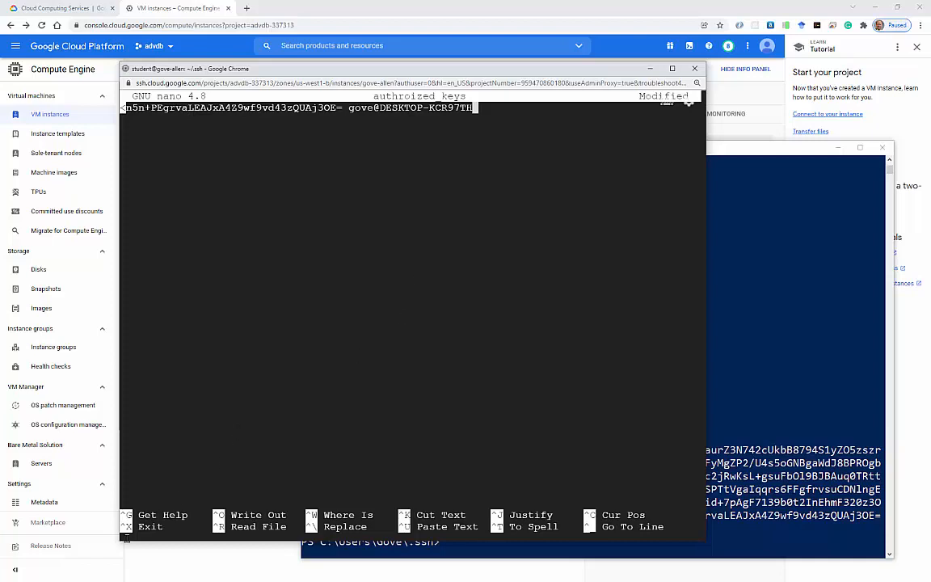
key("ctrl+x")
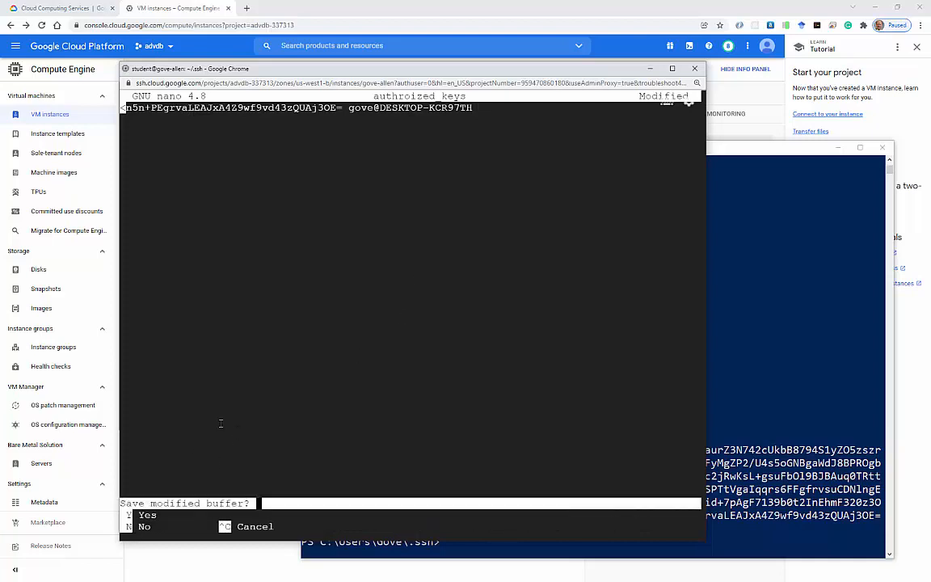
key("y")
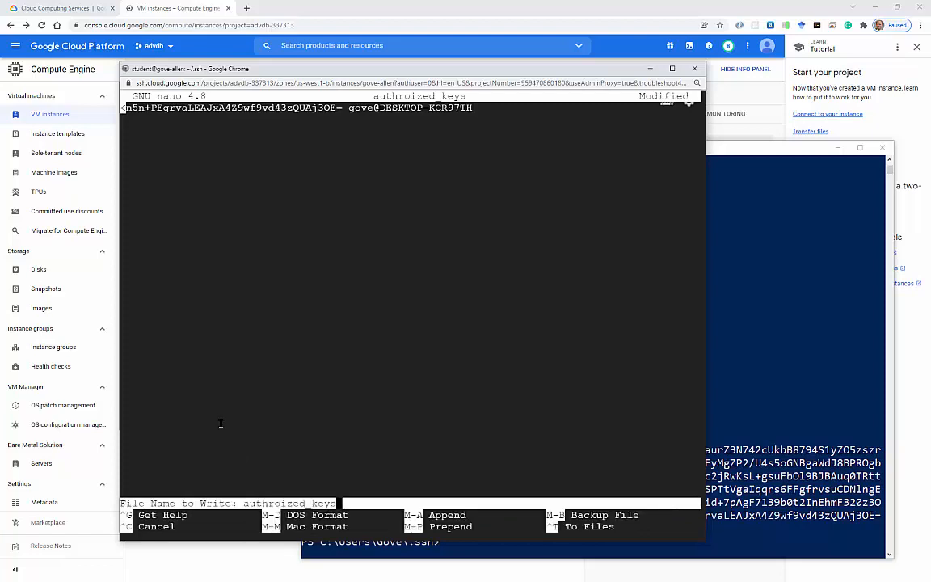
key("Return")
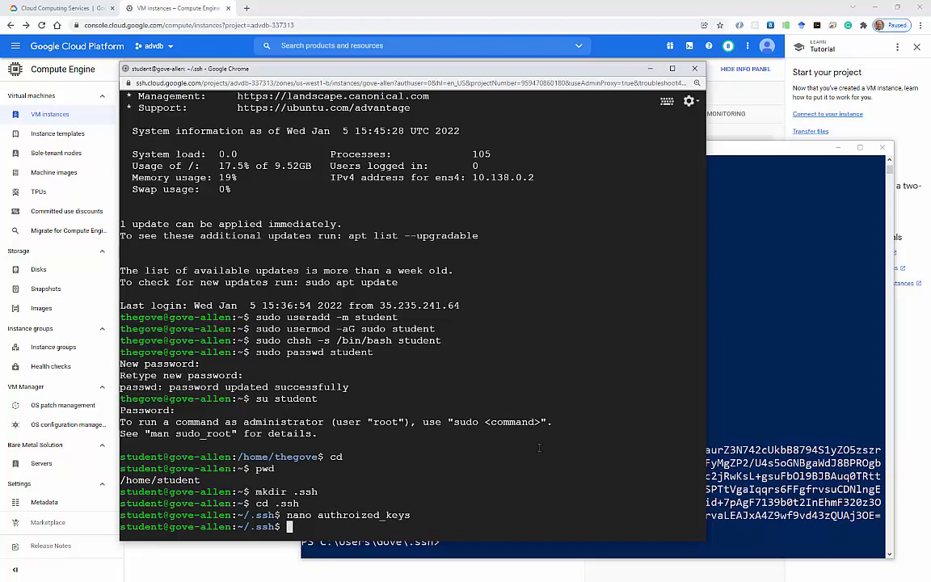
Move PowerShell up to the user's home folder with cd ..
left_click(745, 358)
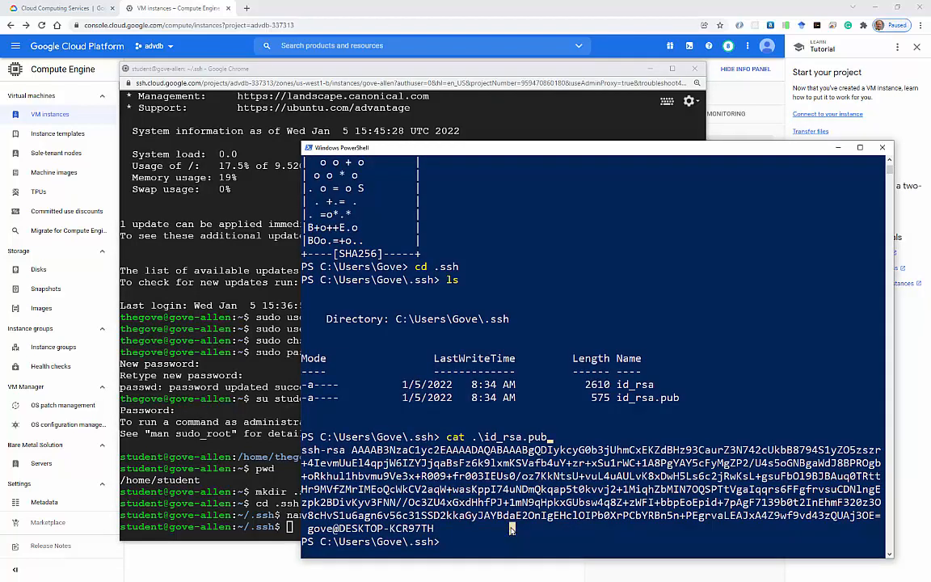
type("cd ..")
key("Return")
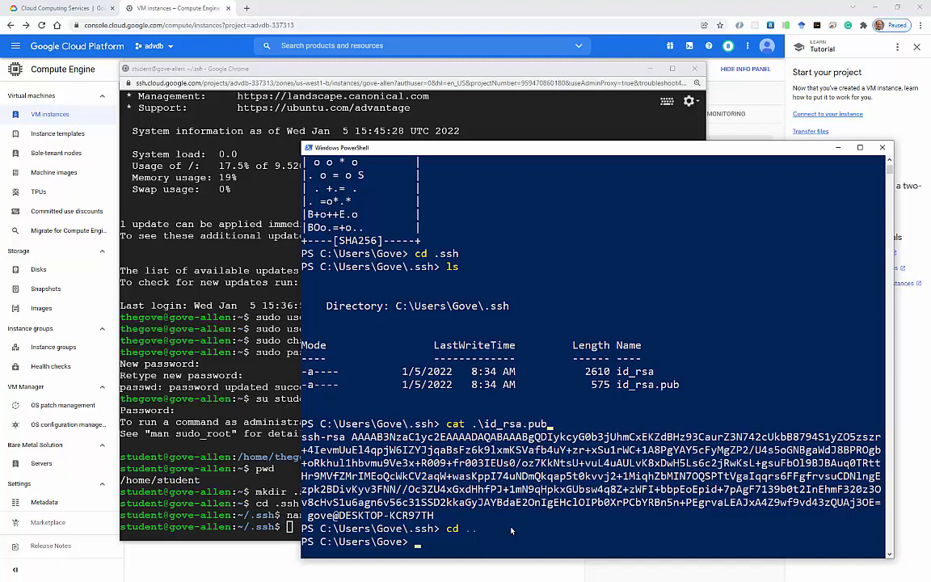
type("ssh student@")
left_click(428, 13)
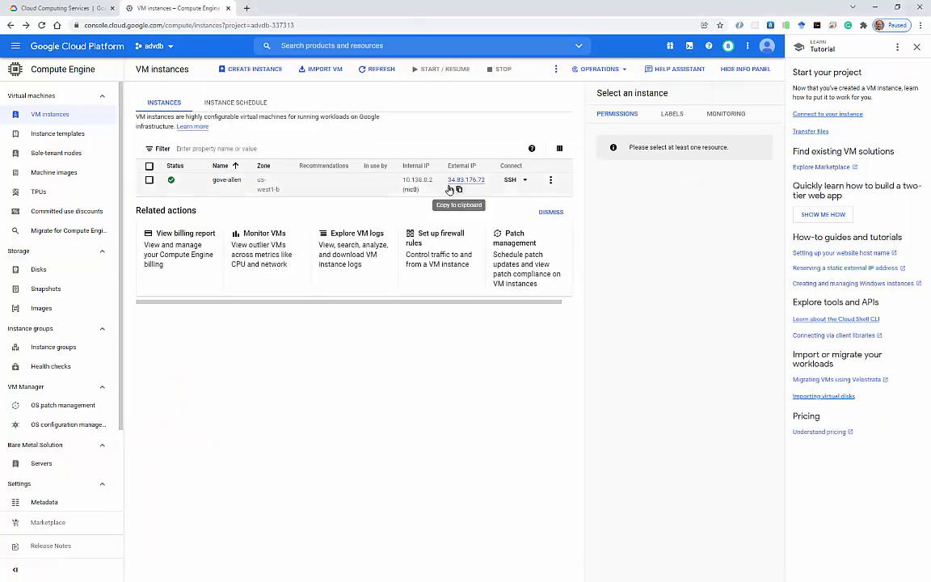
left_click(459, 191)
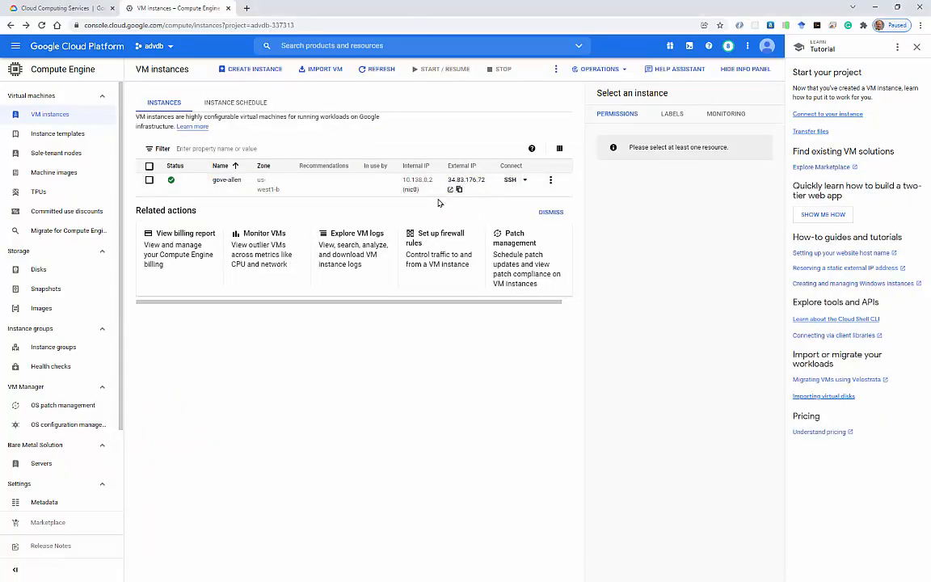
key("alt+Tab")
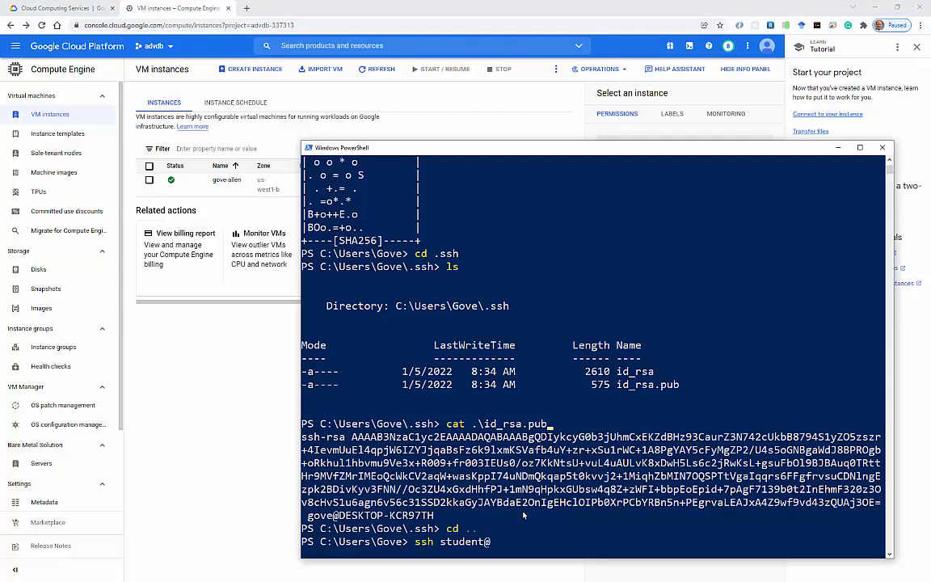
key("ctrl+v")
key("Return")
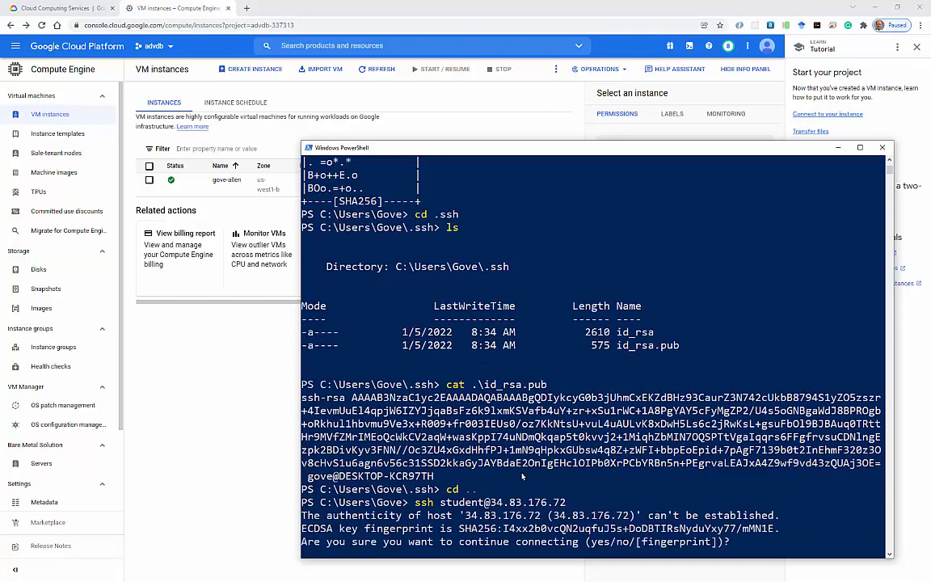
type("yes")
key("Return")
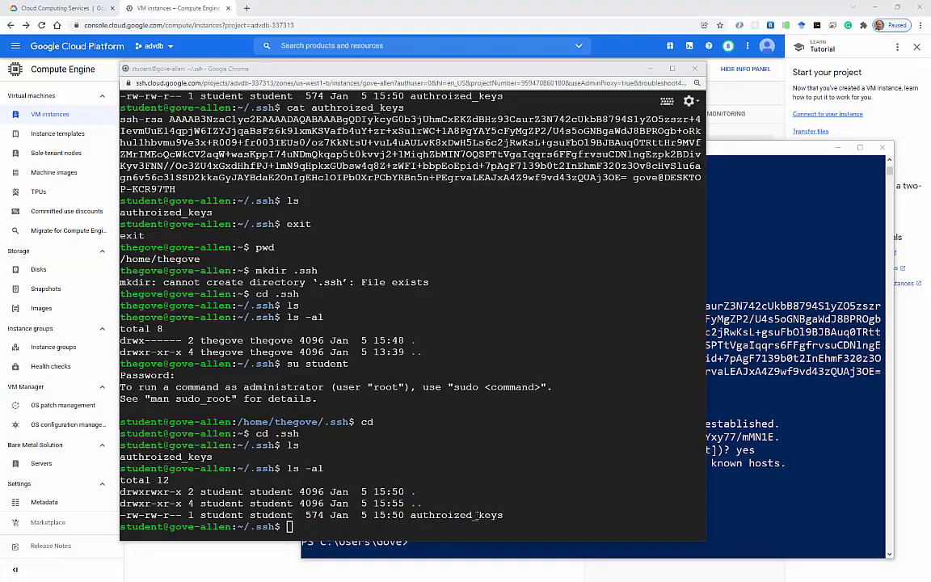
Rename the misspelled authroized_keys to authorized_keys in ~/.ssh using mv.
left_click(532, 515)
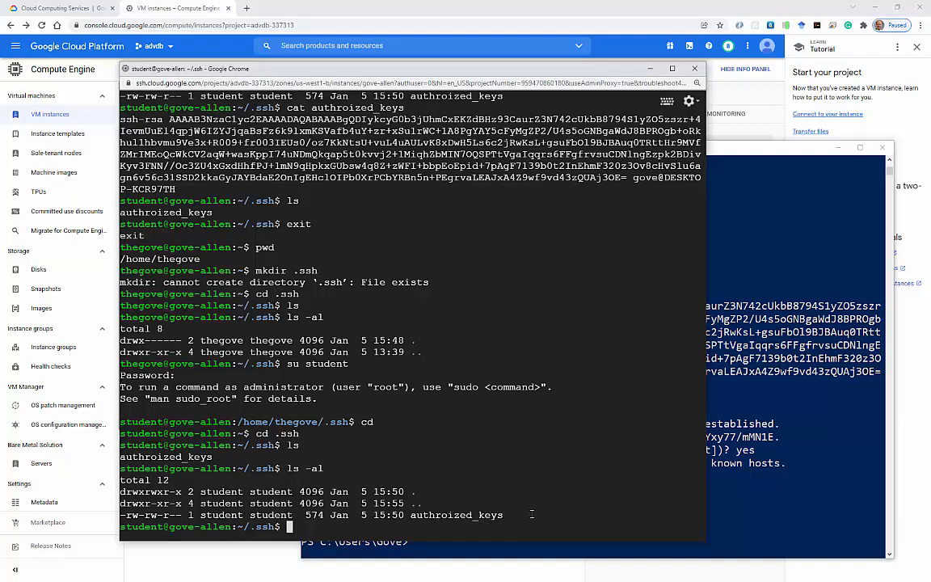
type("mv authroized_keys authroized_keys")
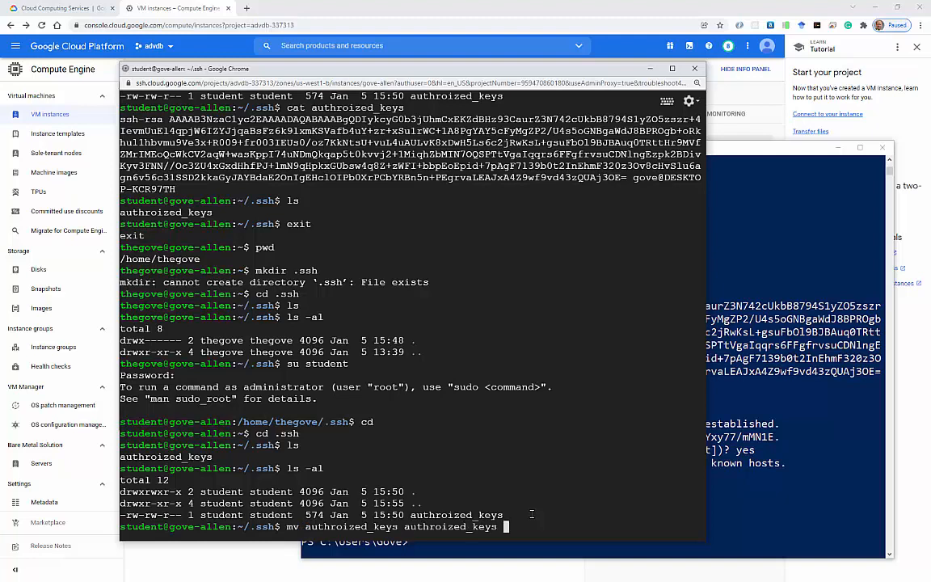
key("Left")
key("Left")
key("Left")
key("Left")
key("Left")
key("Left")
key("Left")
key("Left")
key("Left")
key("Left")
key("Return")
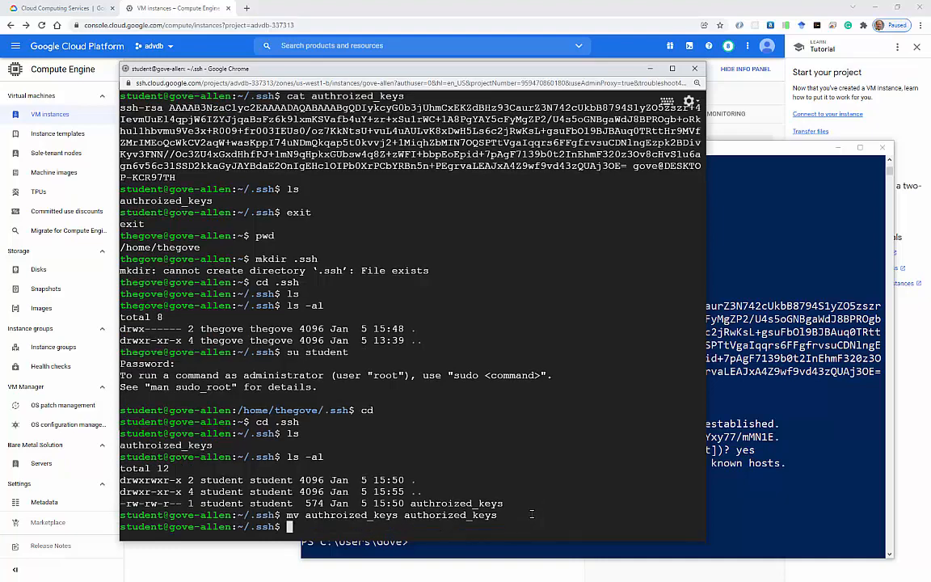
left_click(758, 505)
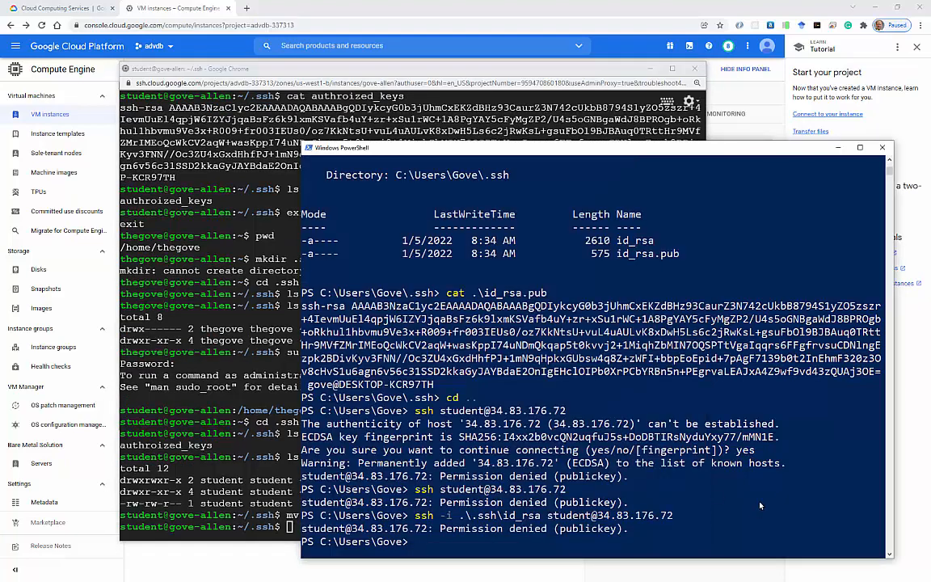
key("Up")
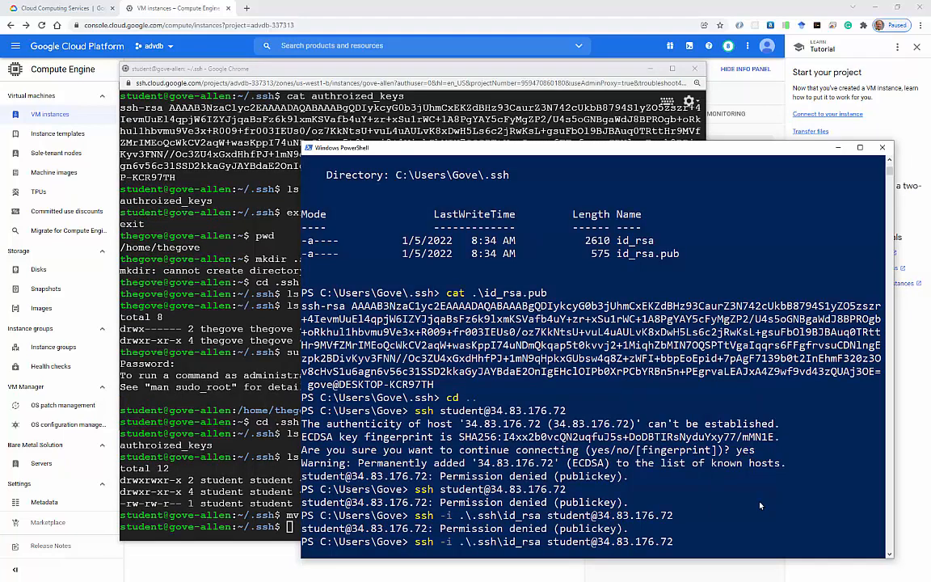
key("Up")
key("Up")
key("Down")
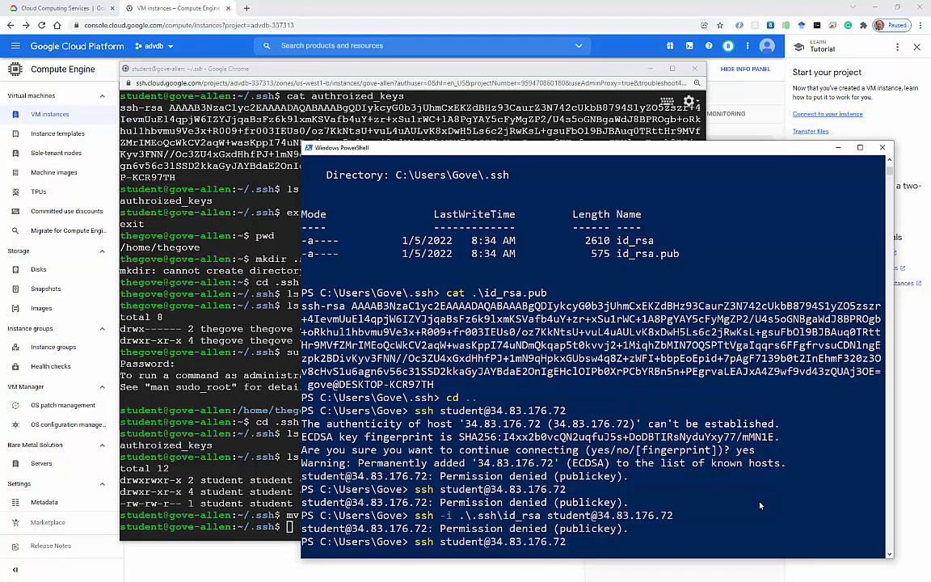
key("Return")
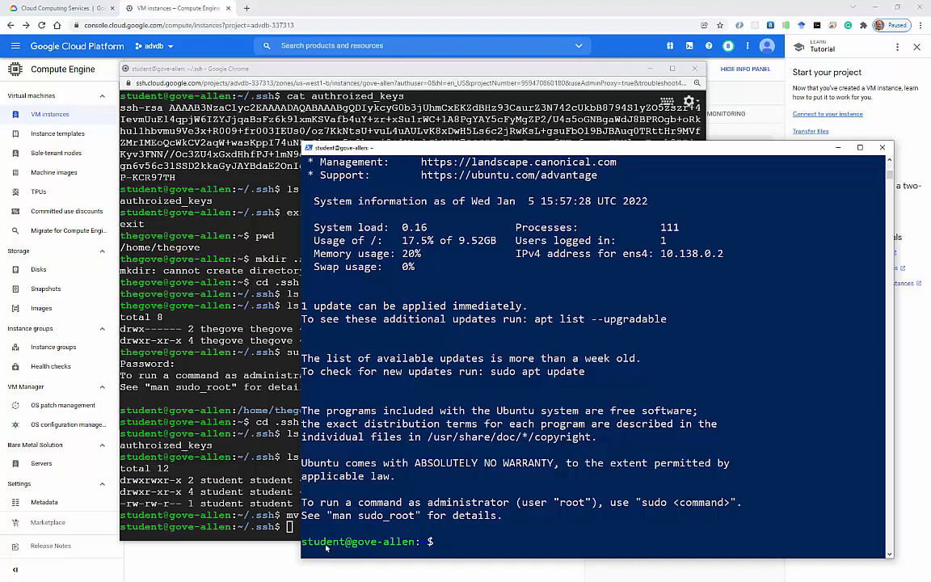
List the remote home folder on gove-allen with ls and ls -al.
type("ls")
key("Return")
type("ls -al")
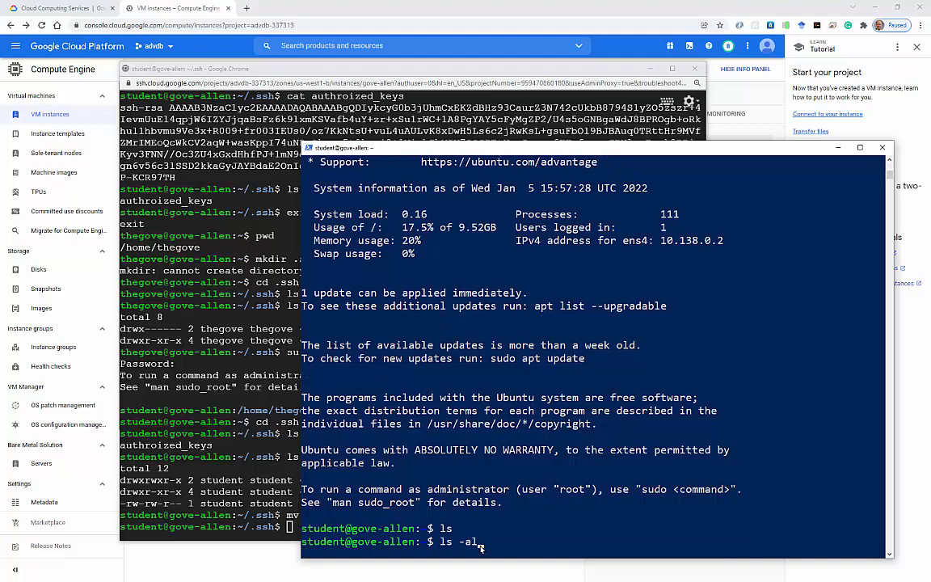
key("Return")
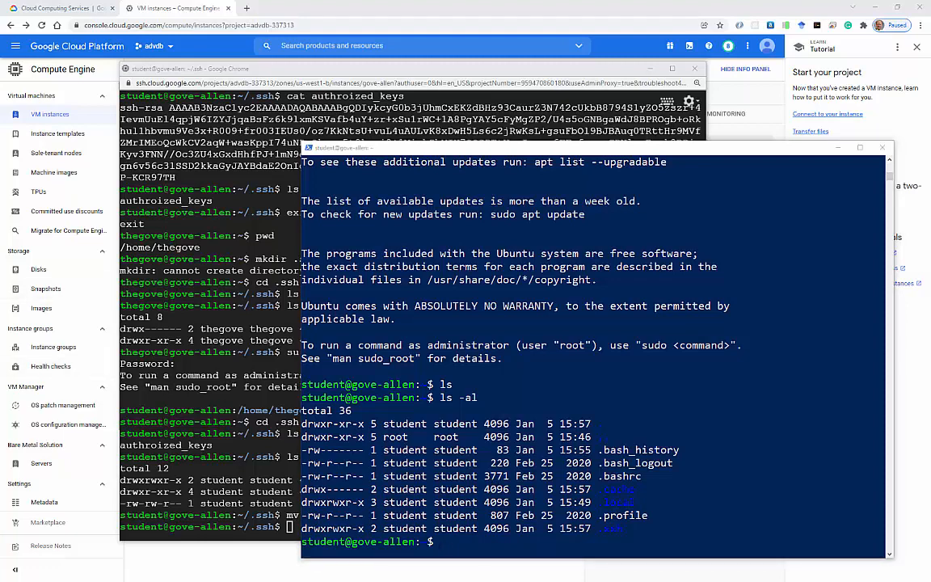
left_click(245, 387)
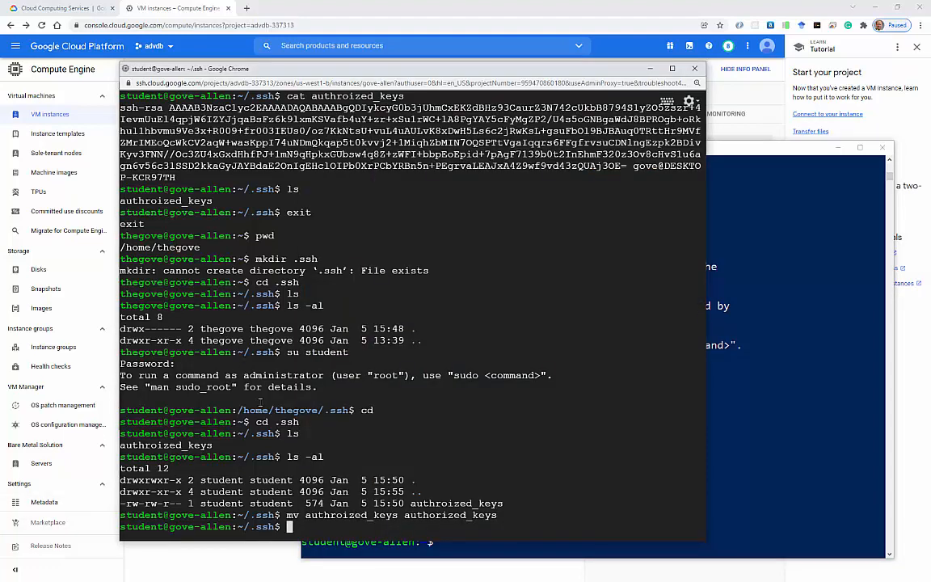
Exit the student shell and log out to close the browser SSH session.
type("exit")
key("Return")
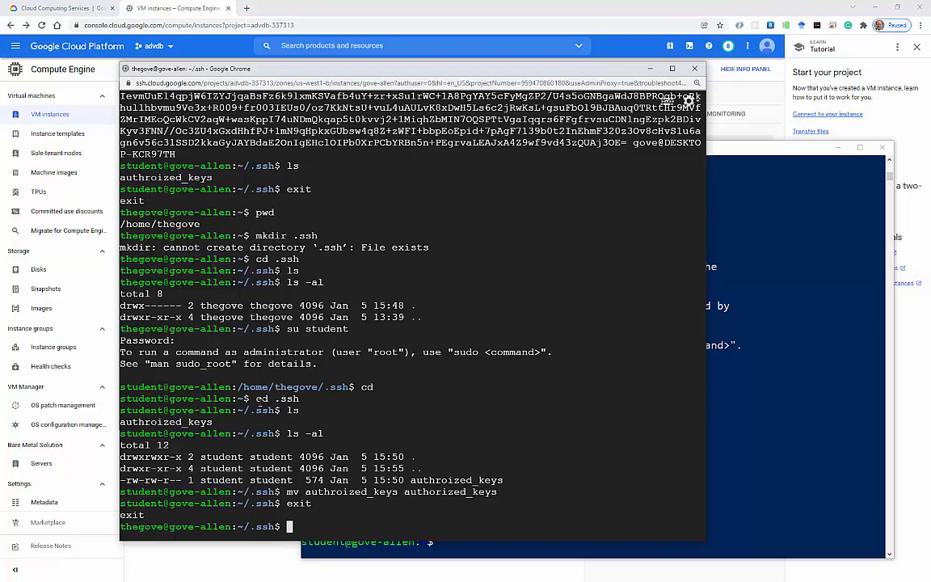
type("exit")
key("Return")
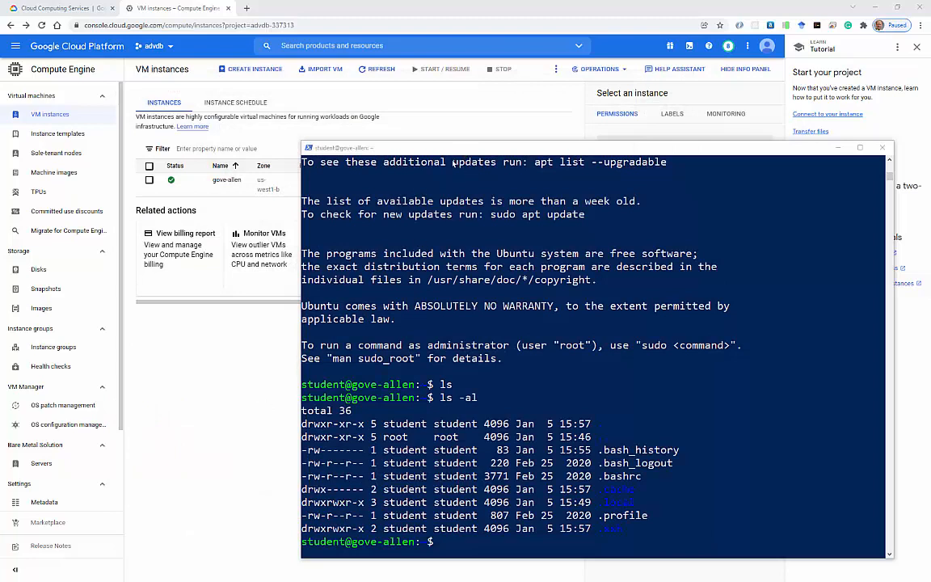
left_click(229, 381)
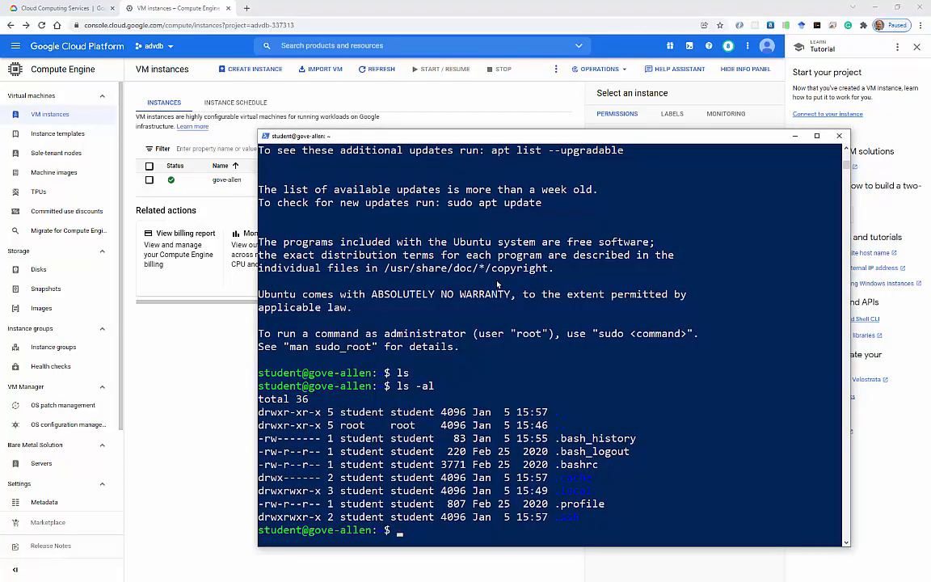
type("exit")
key("Return")
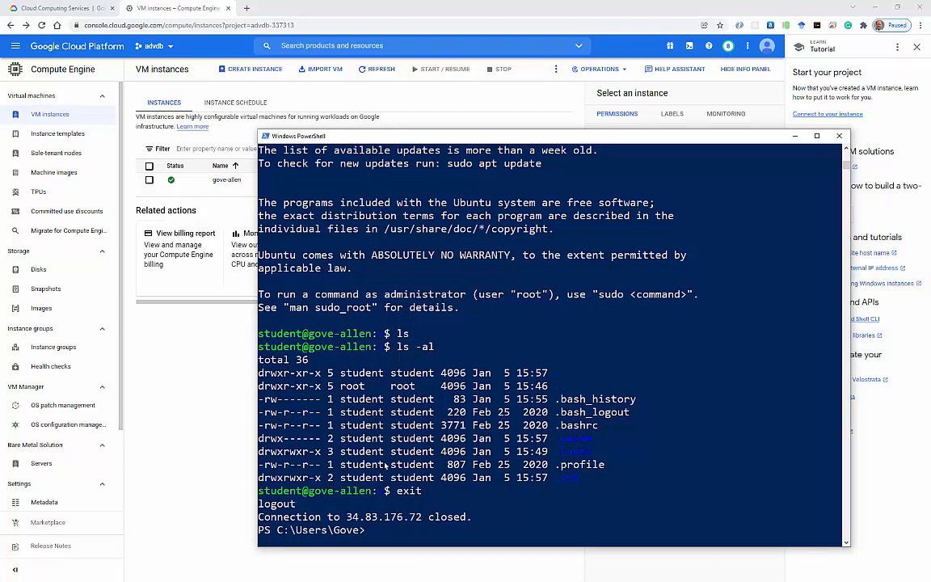
key("Up")
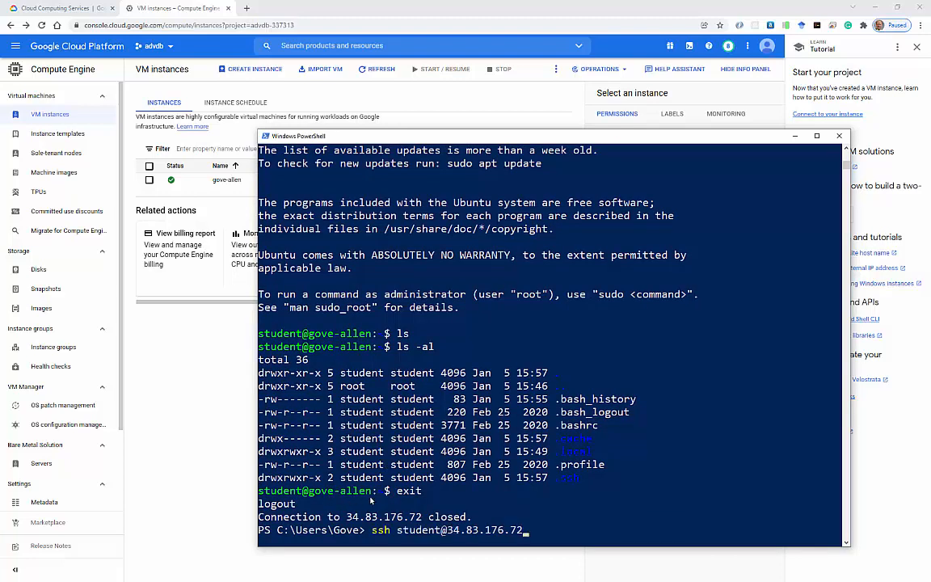
key("Return")
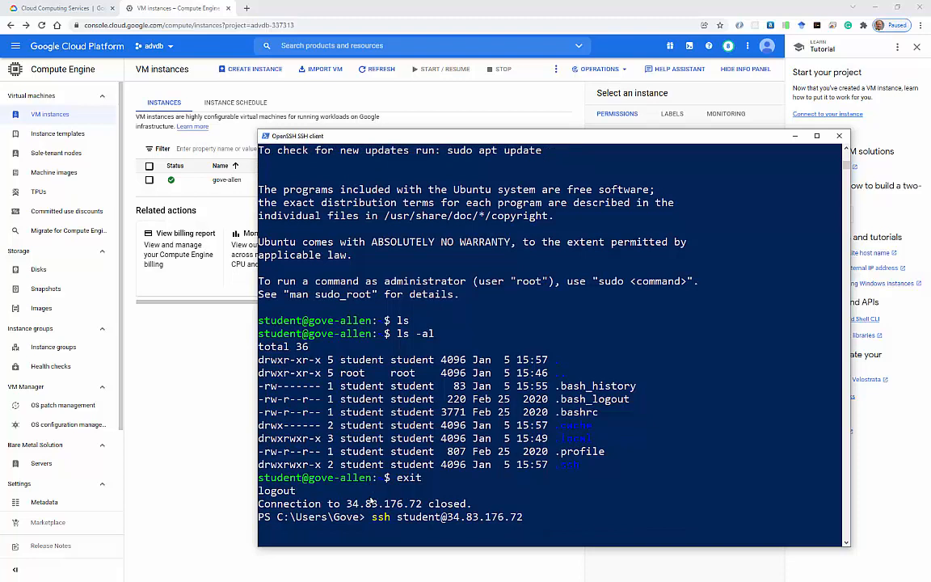